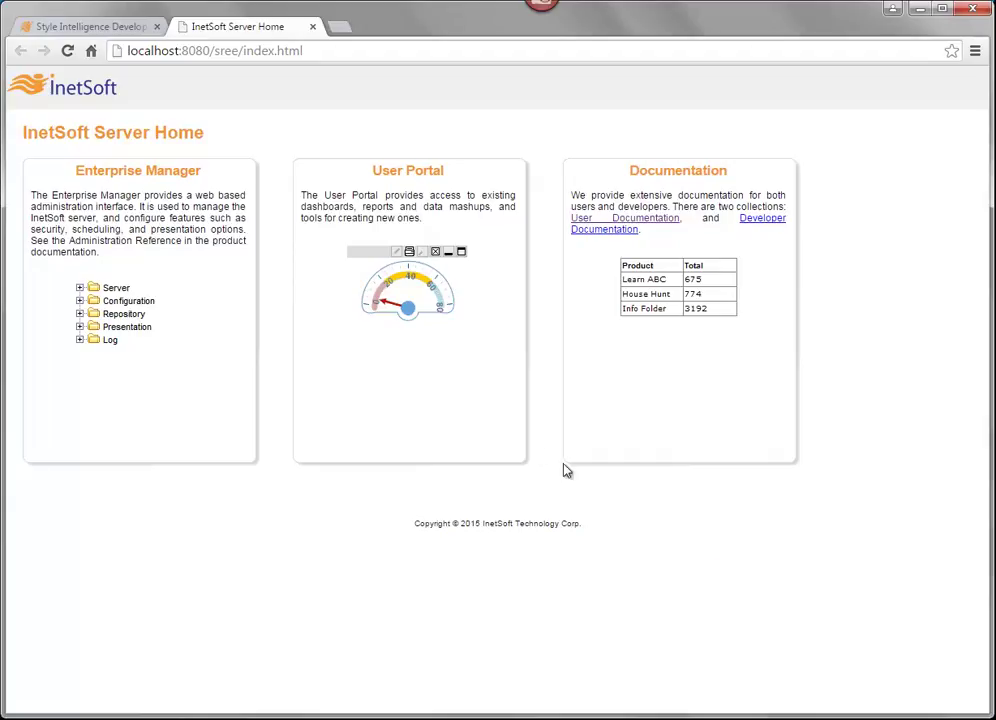
Log in to the Enterprise Manager with the prefilled administrator credentials and open the server's Security provider settings
left_click(182, 172)
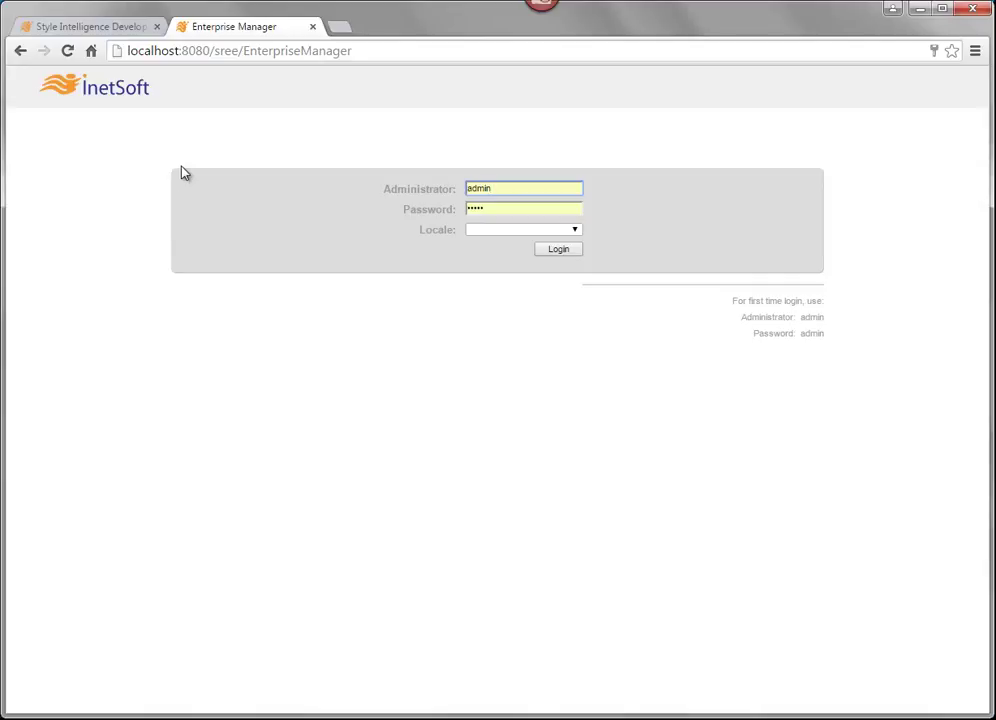
left_click(552, 249)
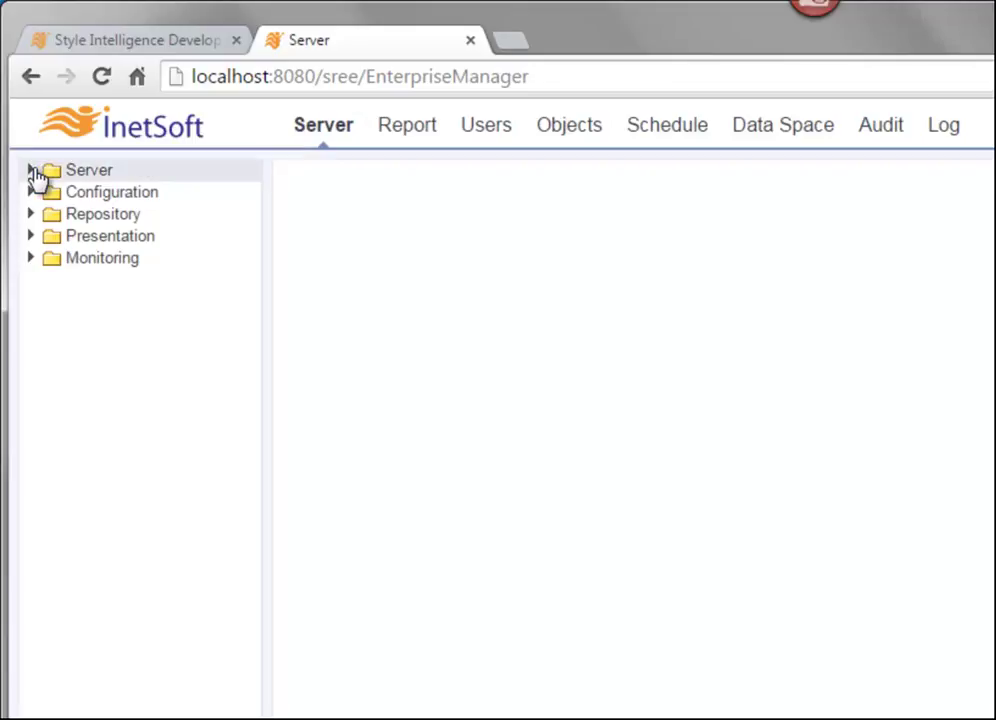
left_click(31, 171)
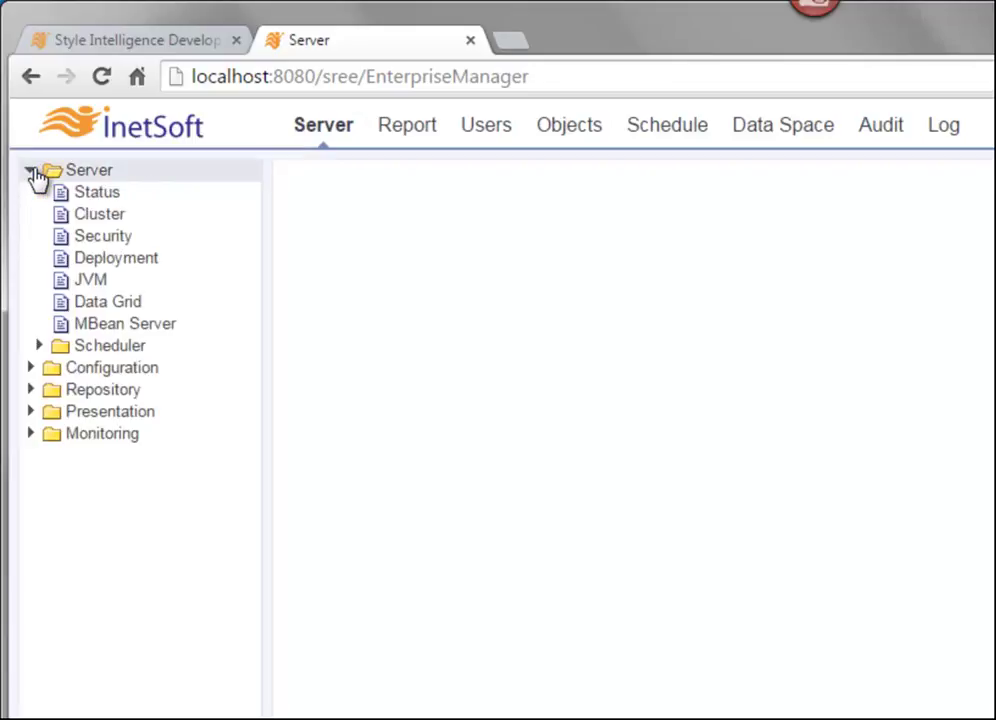
left_click(142, 238)
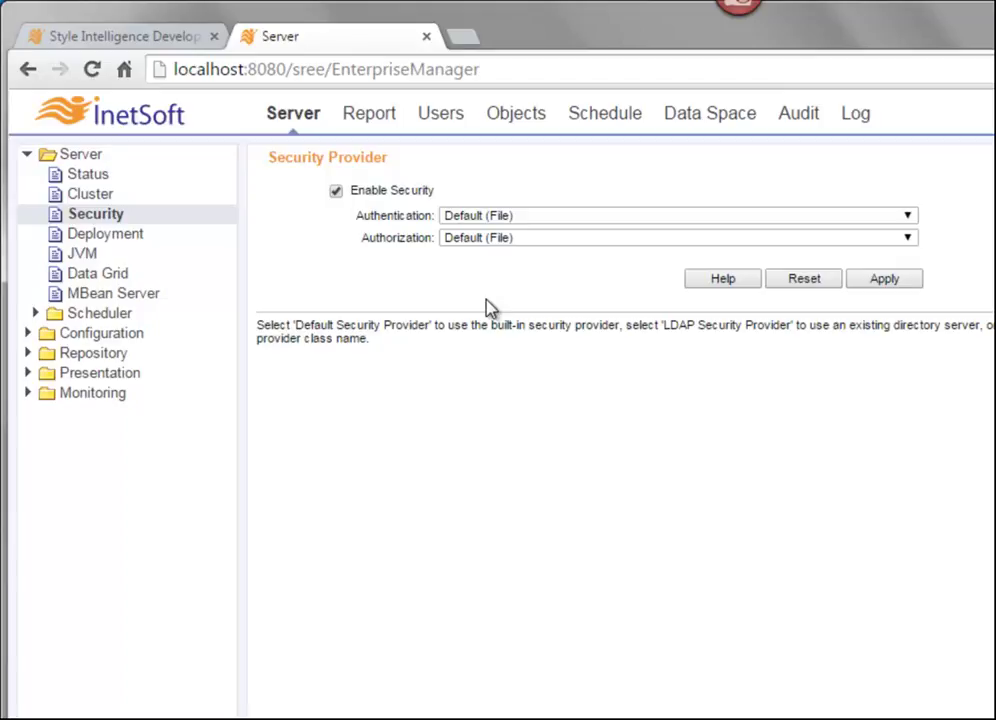
Try LDAP as the provider for both authentication and authorization
left_click(525, 218)
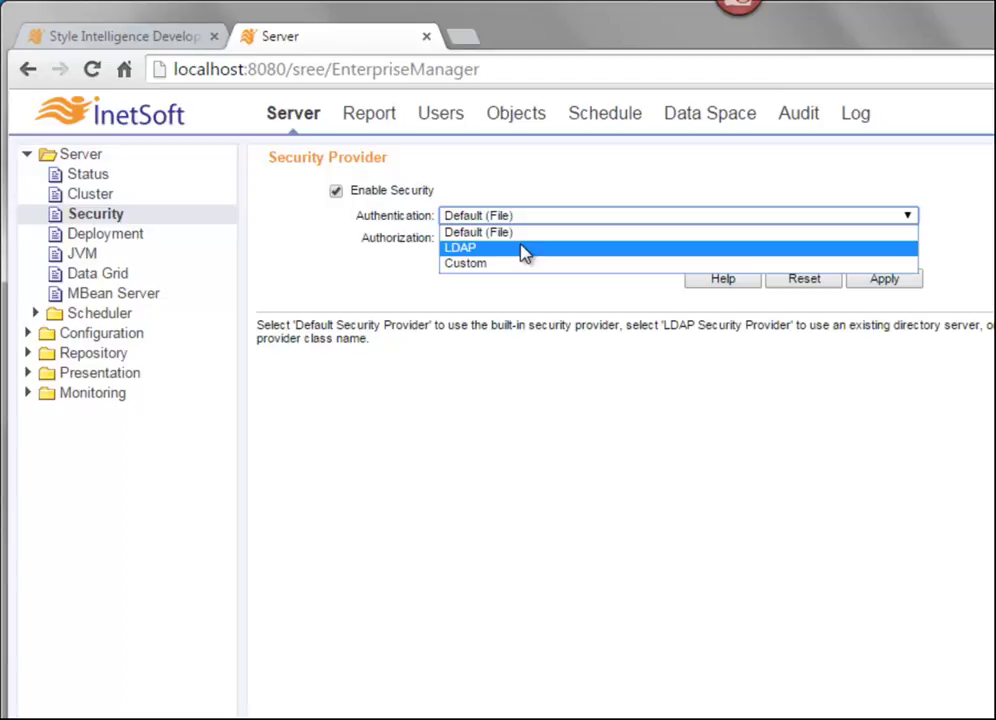
left_click(520, 196)
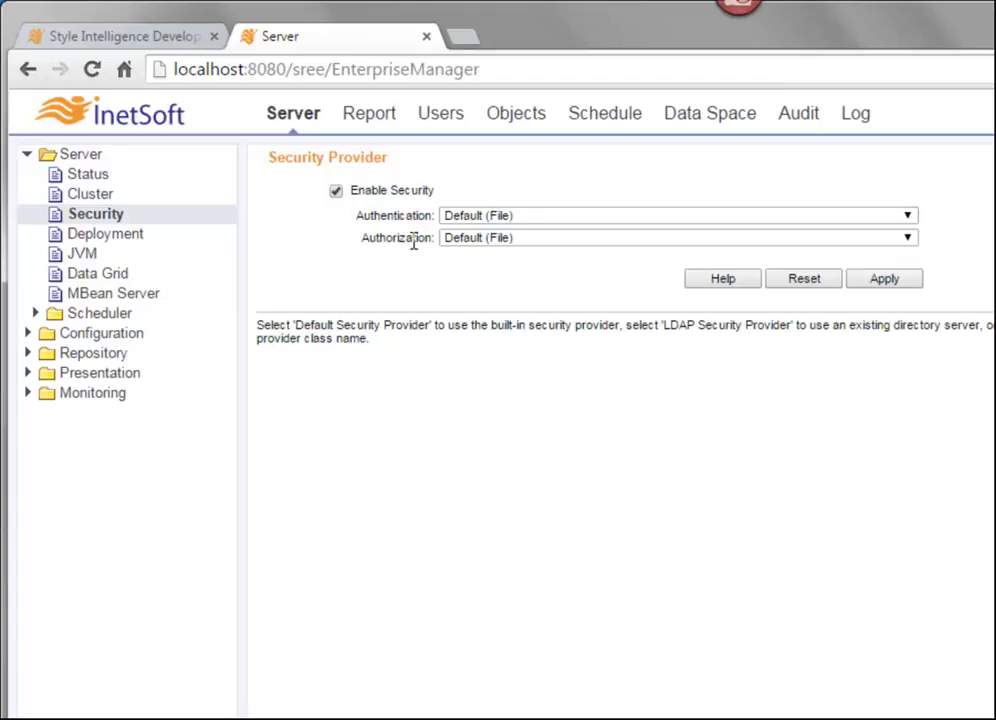
left_click(509, 217)
left_click(530, 250)
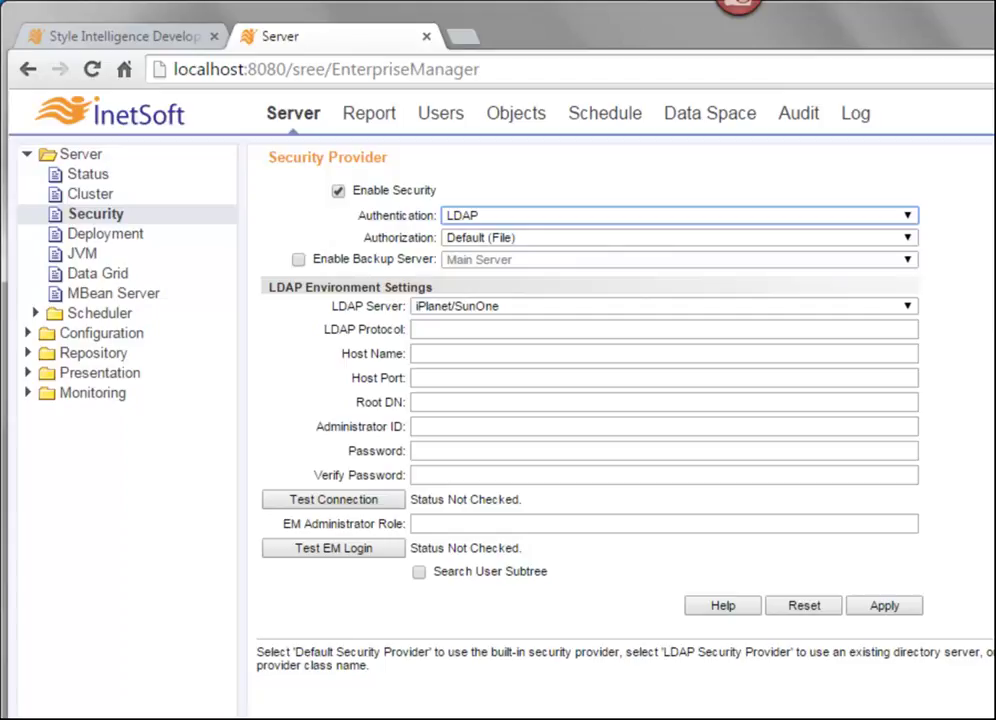
left_click(878, 238)
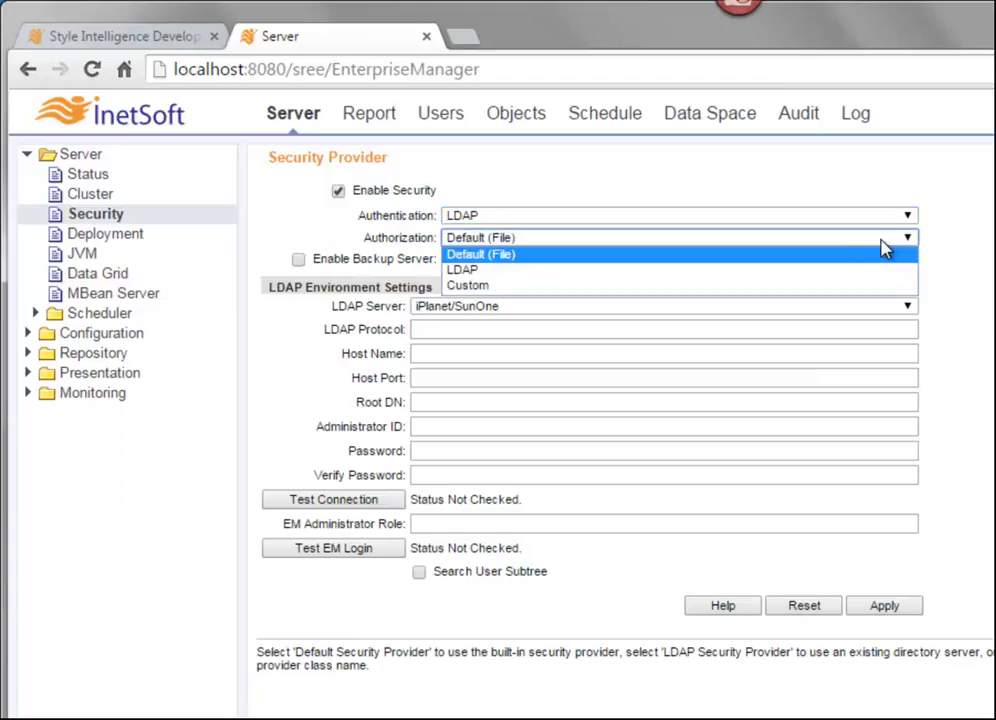
left_click(763, 277)
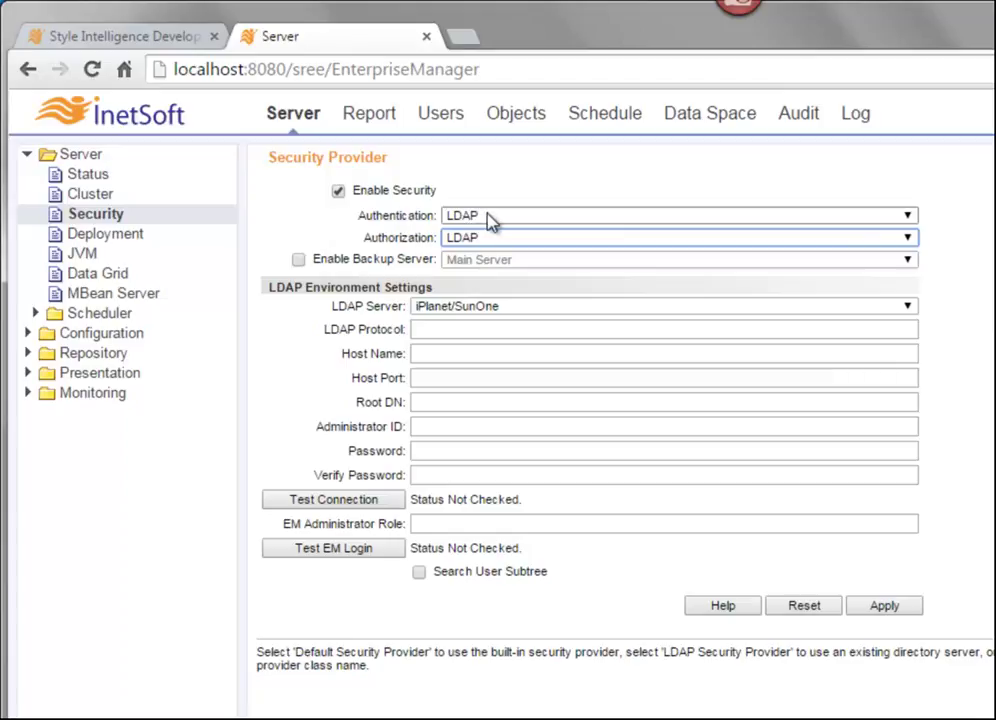
Return the authorization and authentication providers to Default (File)
left_click(495, 243)
left_click(500, 255)
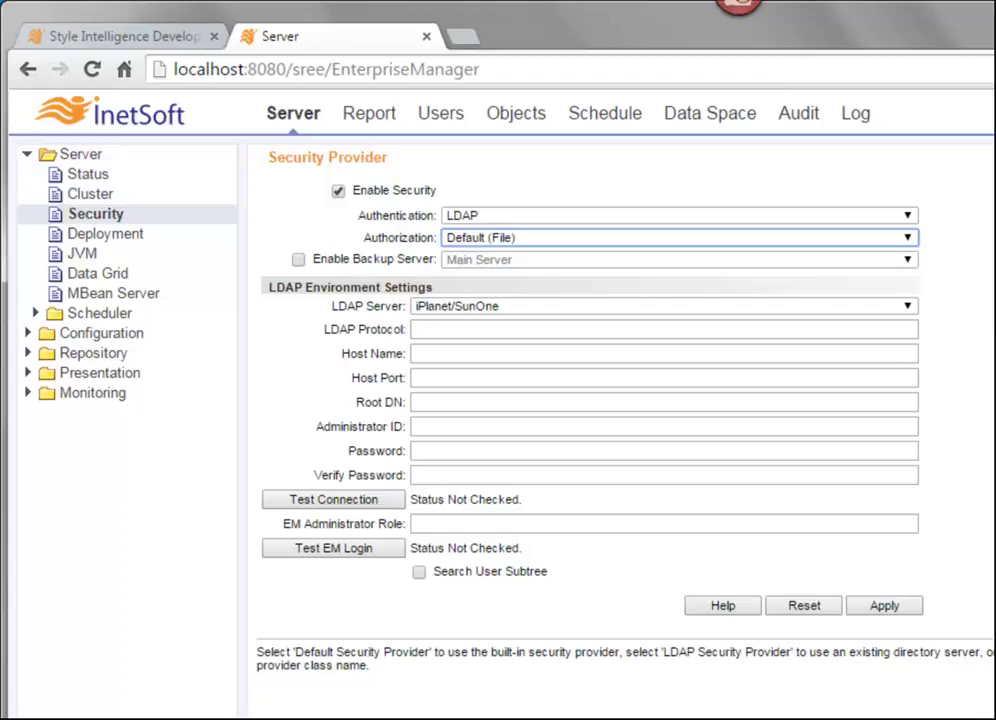
left_click(872, 216)
left_click(826, 245)
left_click(803, 233)
left_click(800, 220)
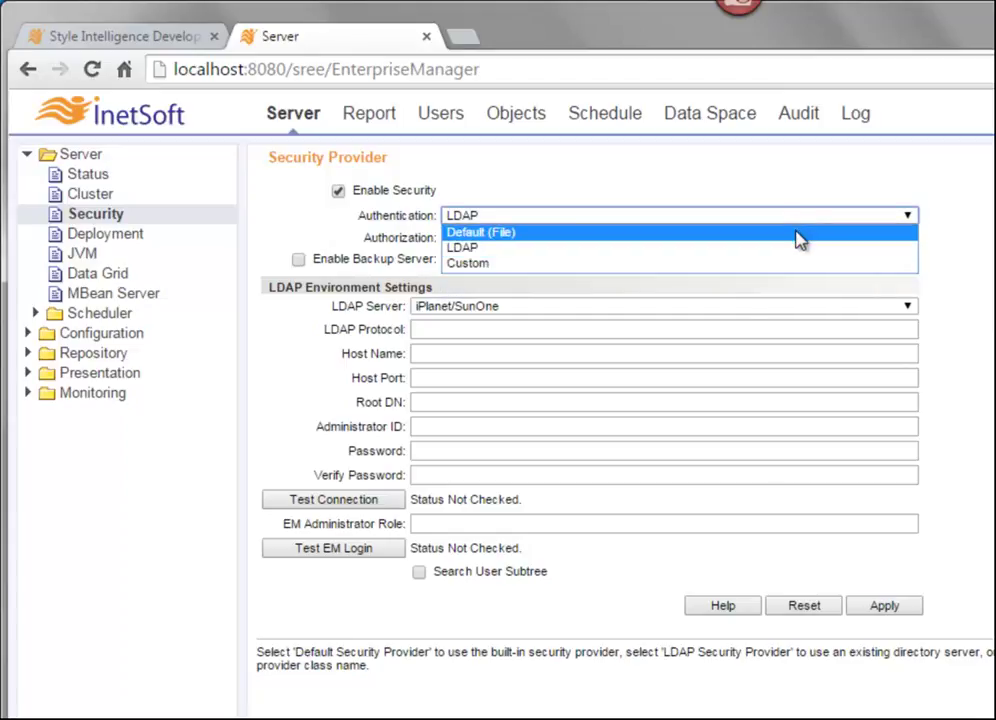
left_click(798, 234)
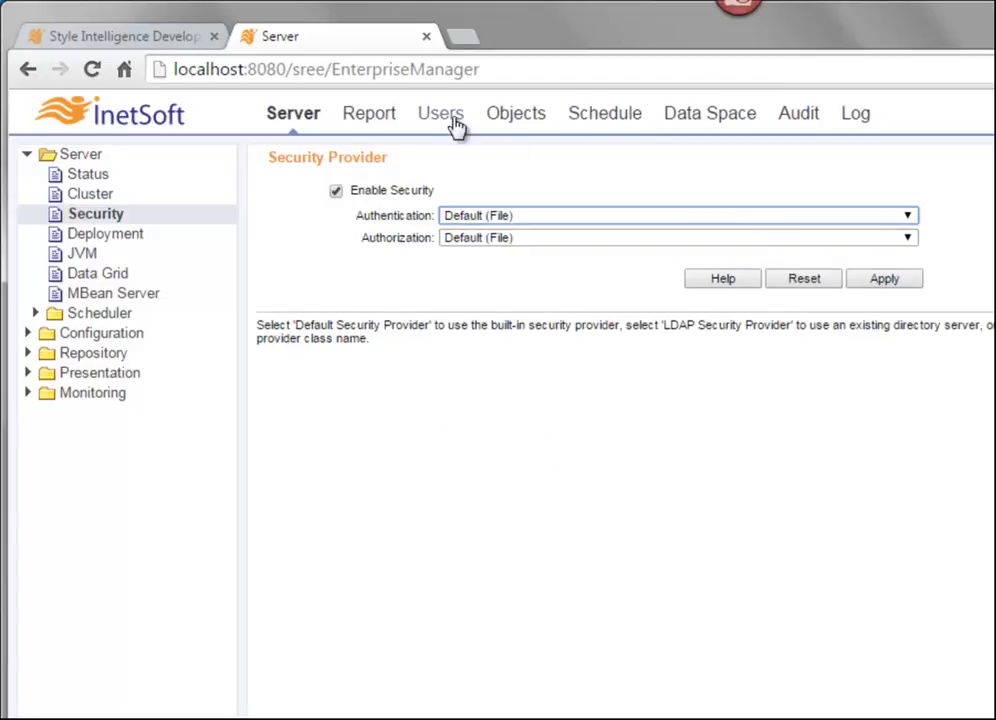
Create a new user account, enter the user's first name, keep the status Active, and apply it
left_click(447, 120)
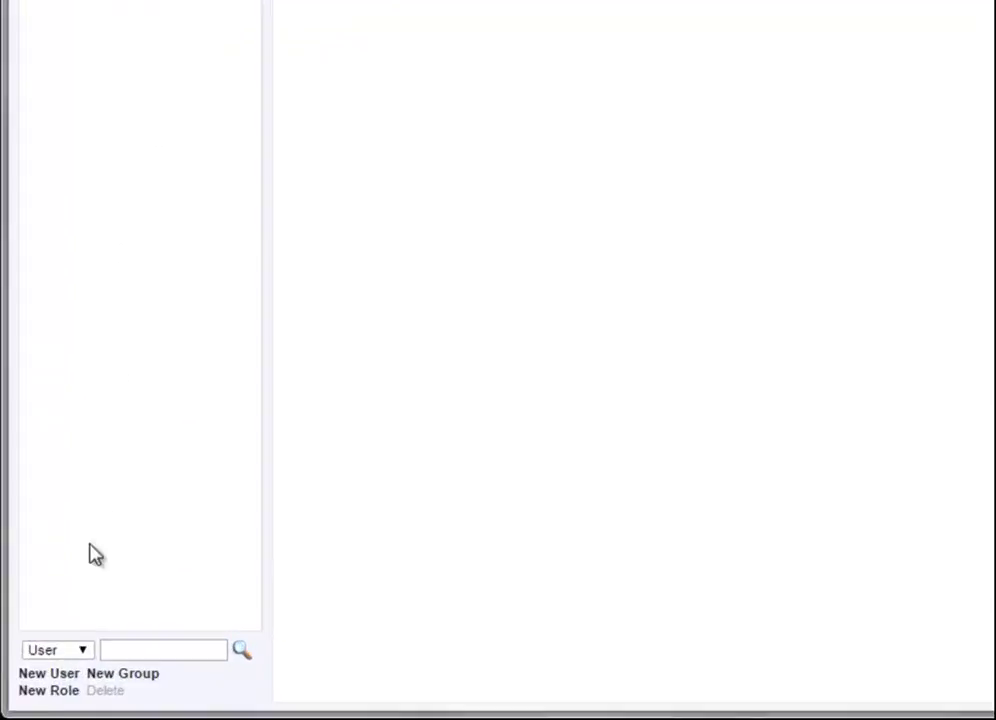
left_click(66, 663)
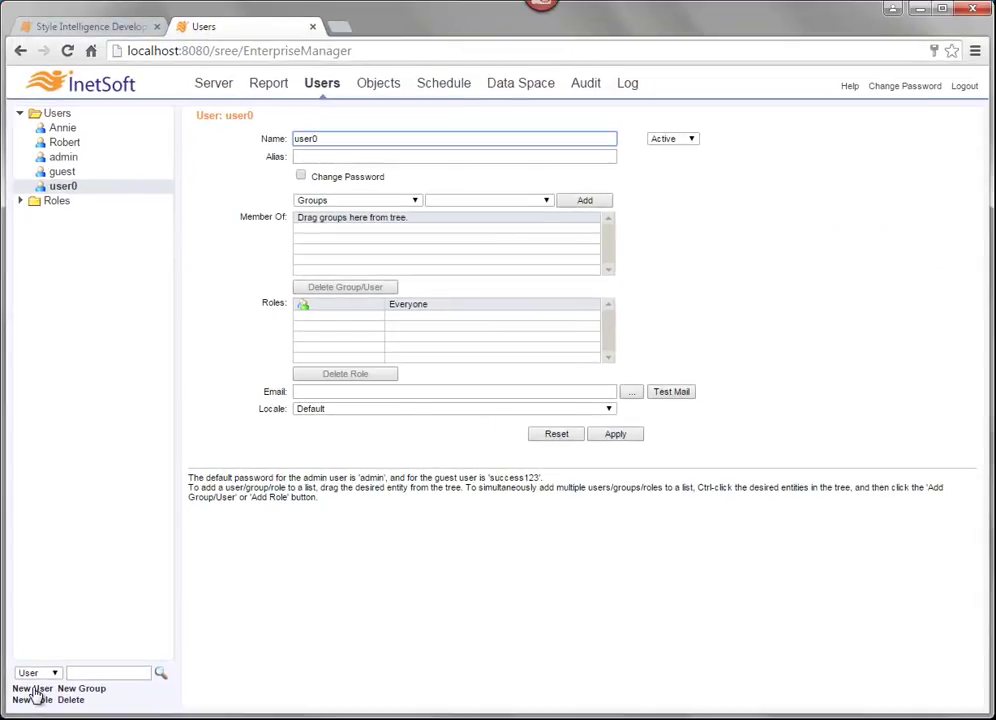
double_click(306, 139)
type("Eric")
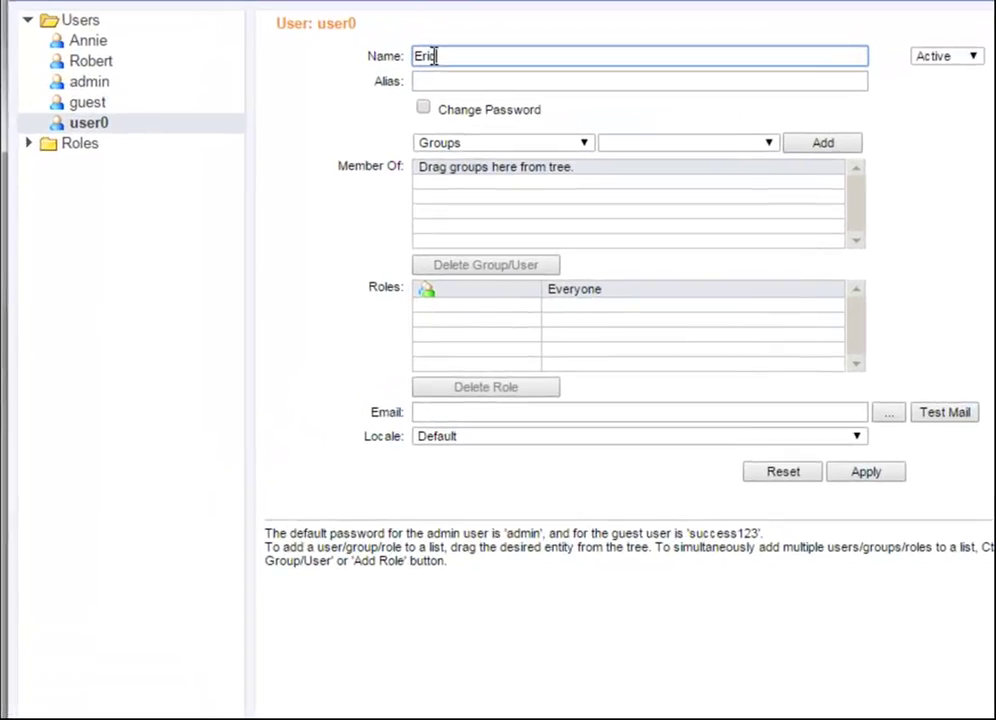
left_click(956, 64)
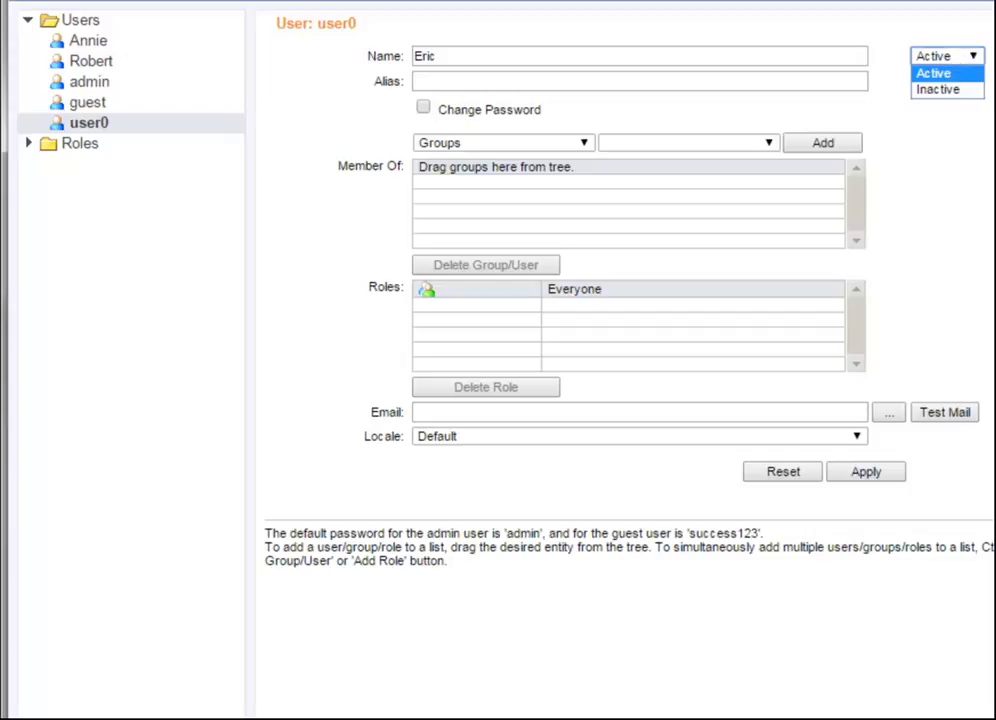
left_click(990, 58)
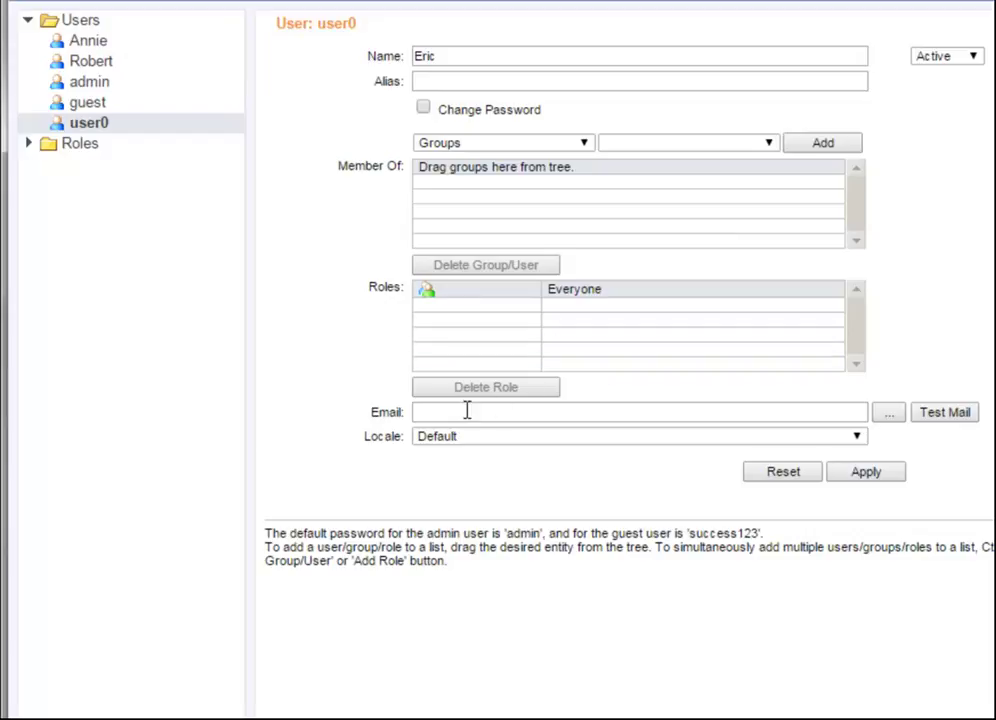
left_click(898, 478)
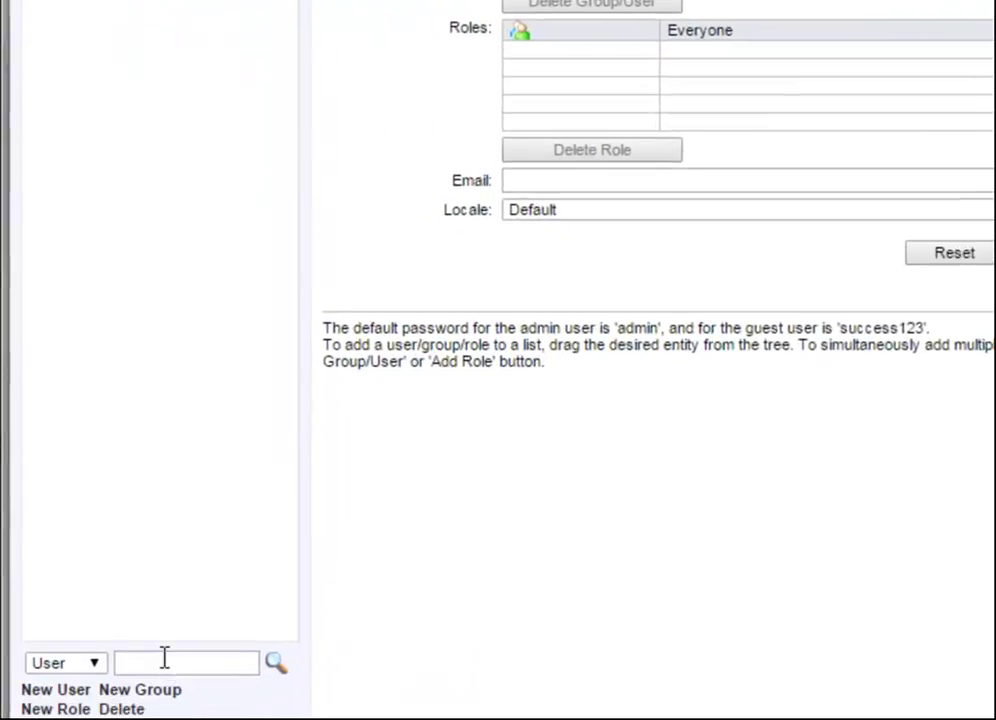
Create a new user group named Third Floor
left_click(165, 666)
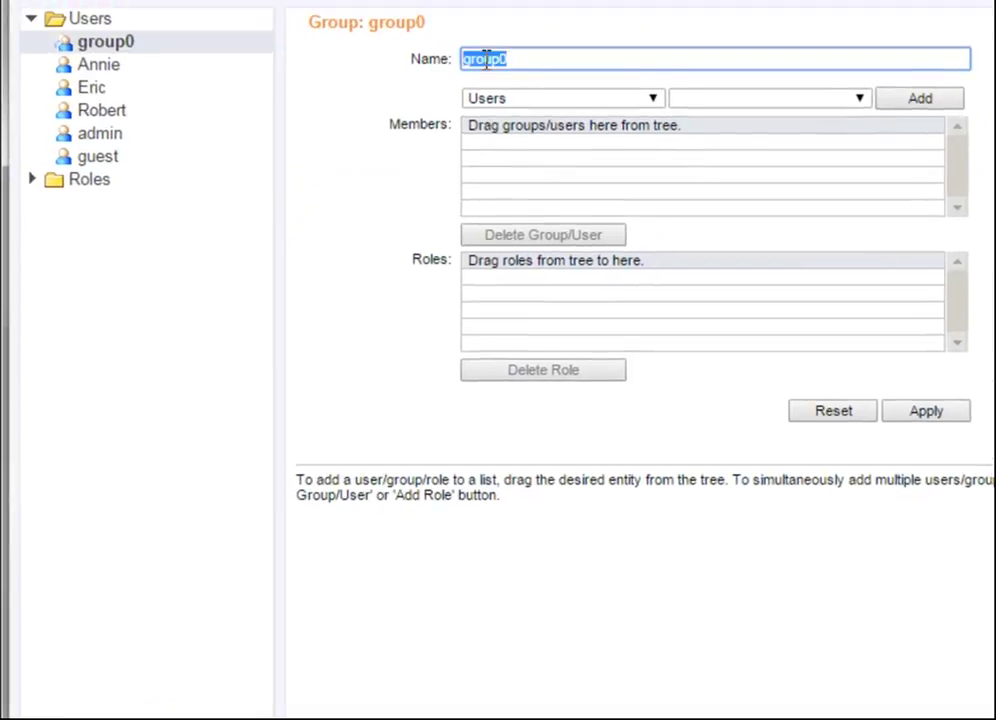
type("Third ")
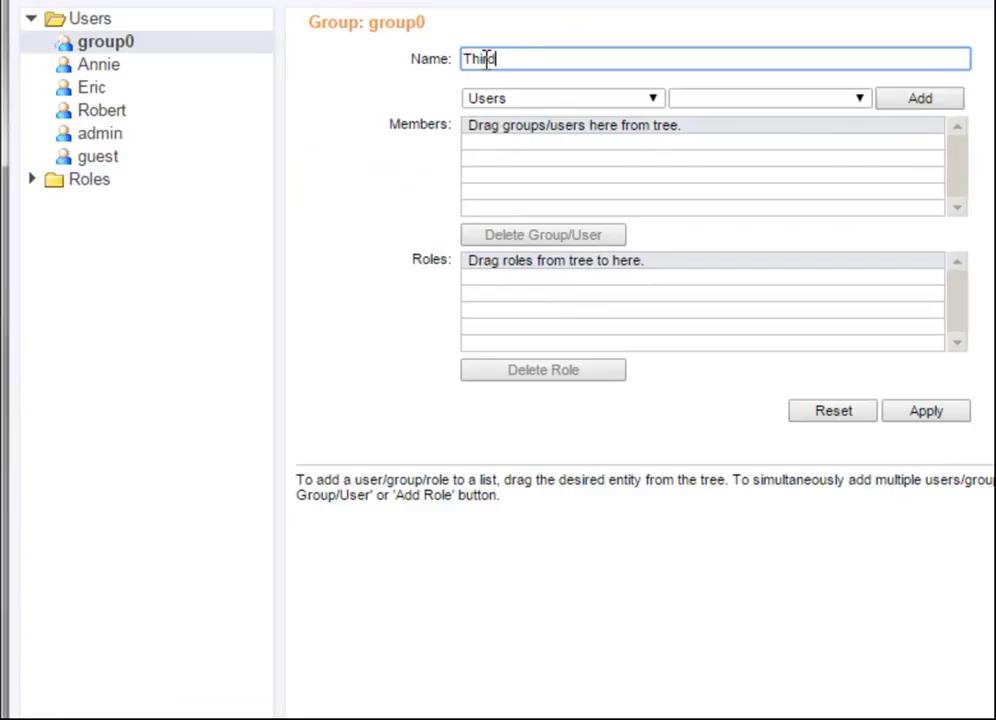
type("Floor")
Add the first two listed users as members of the Third Floor group, apply it, and expand the group
left_click(859, 100)
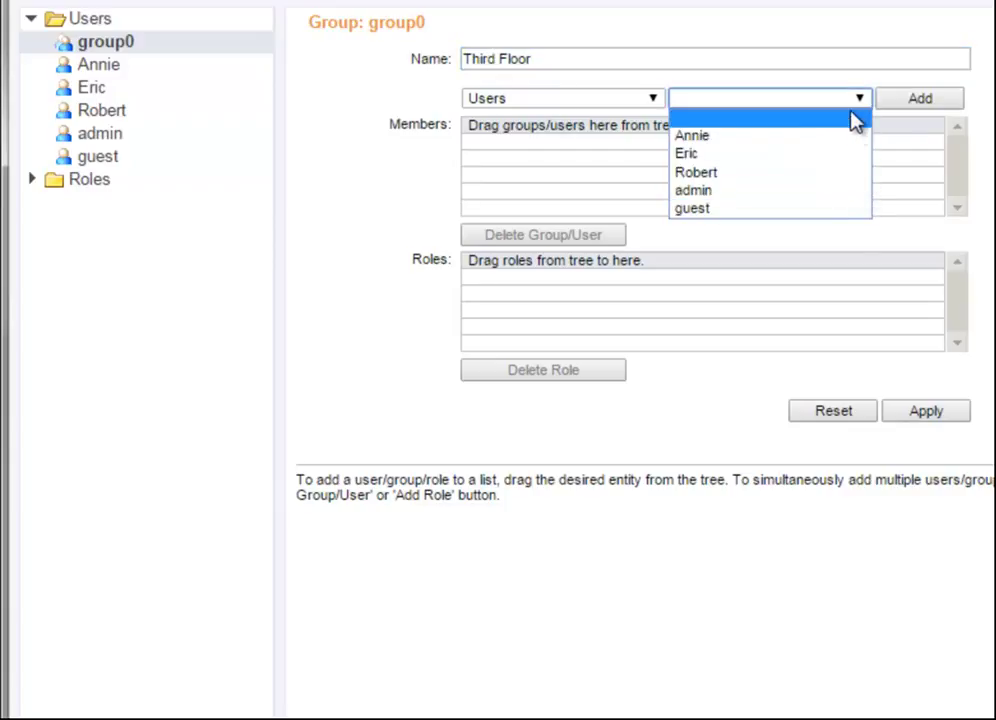
left_click(858, 107)
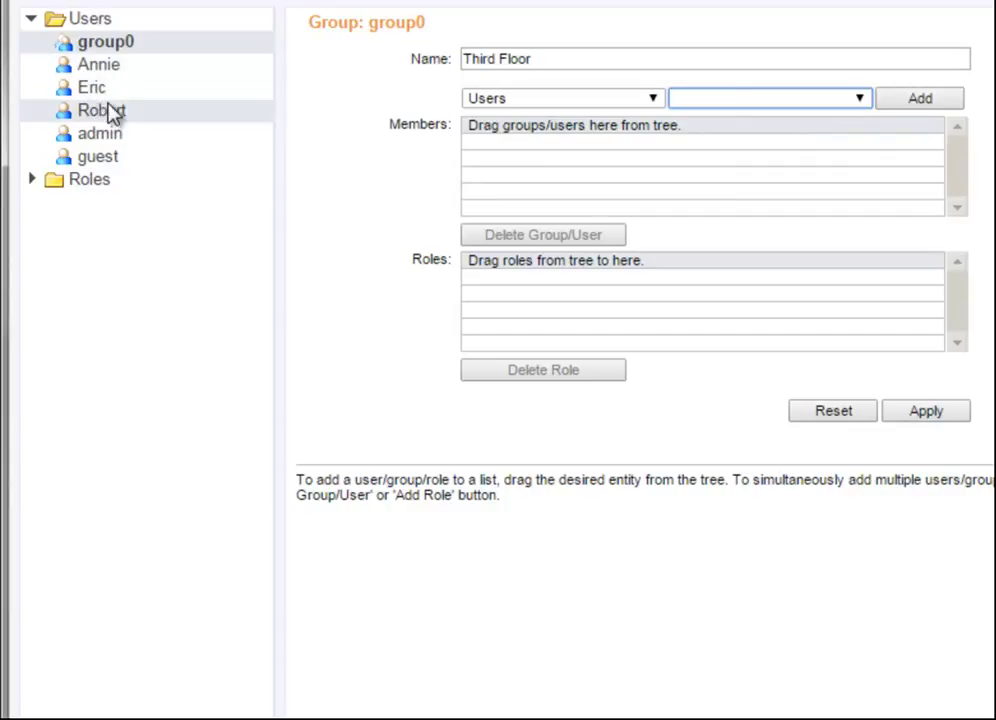
left_click(772, 105)
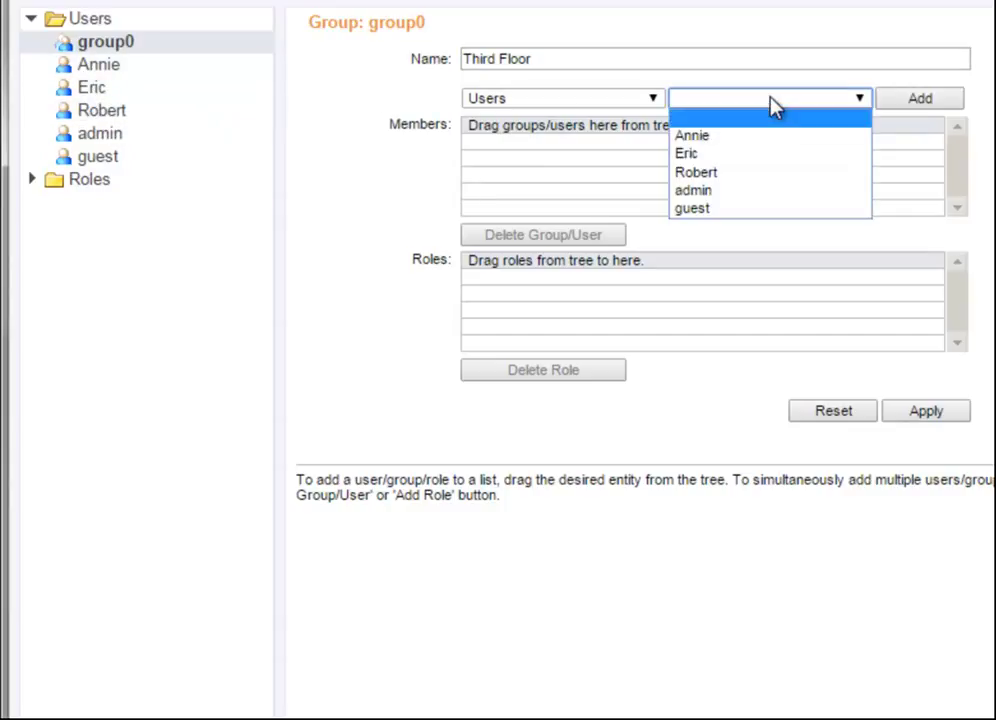
left_click(766, 137)
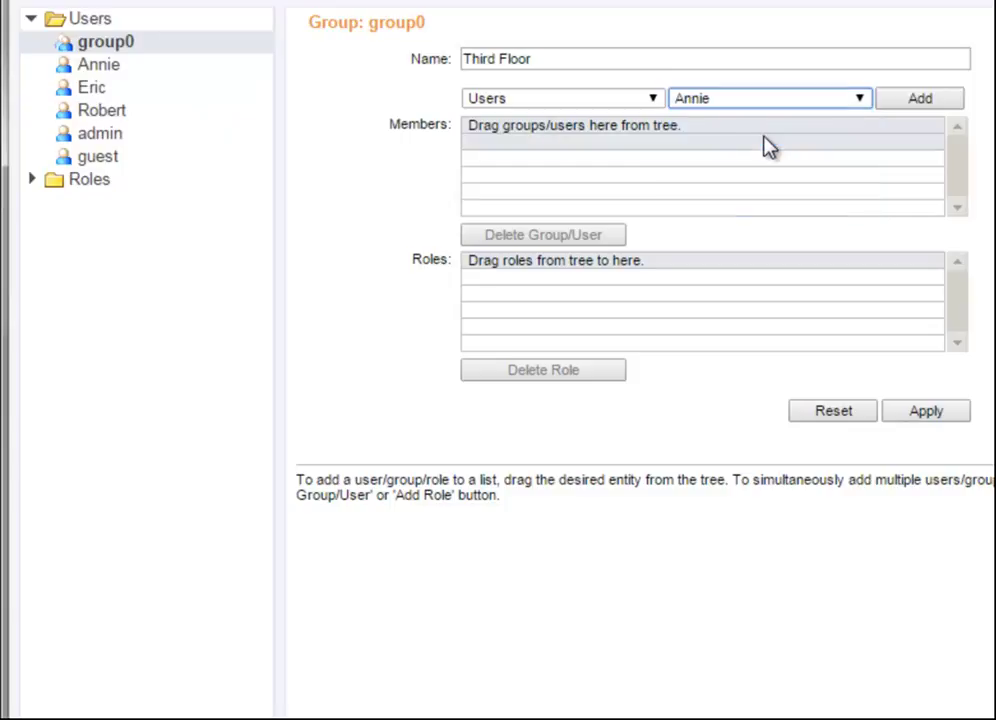
left_click(910, 110)
left_click(825, 108)
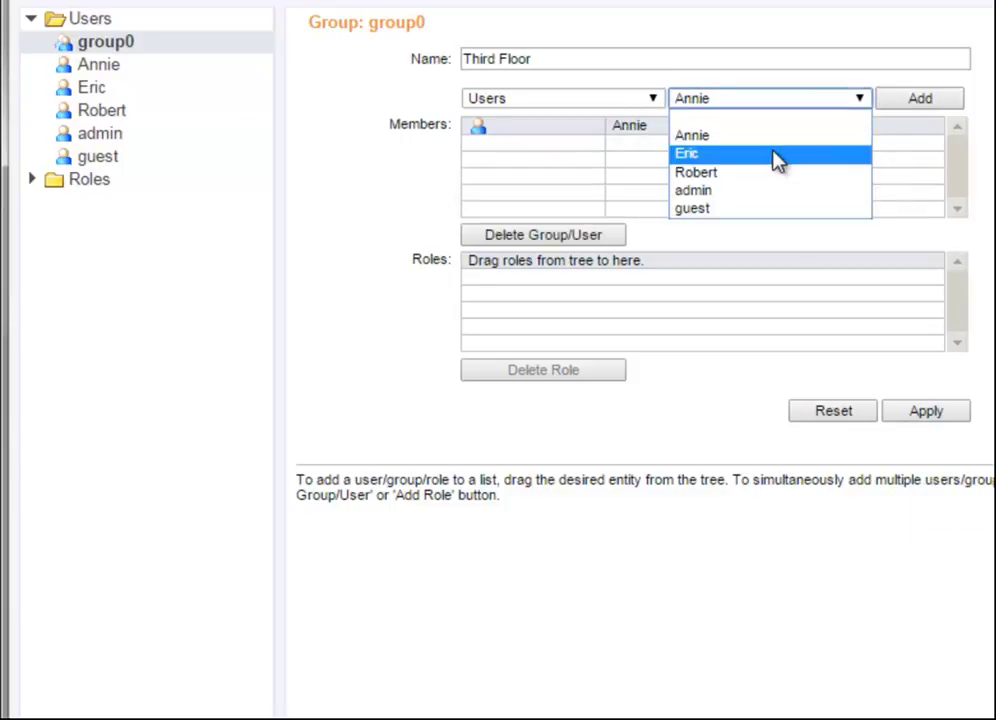
left_click(778, 157)
left_click(910, 100)
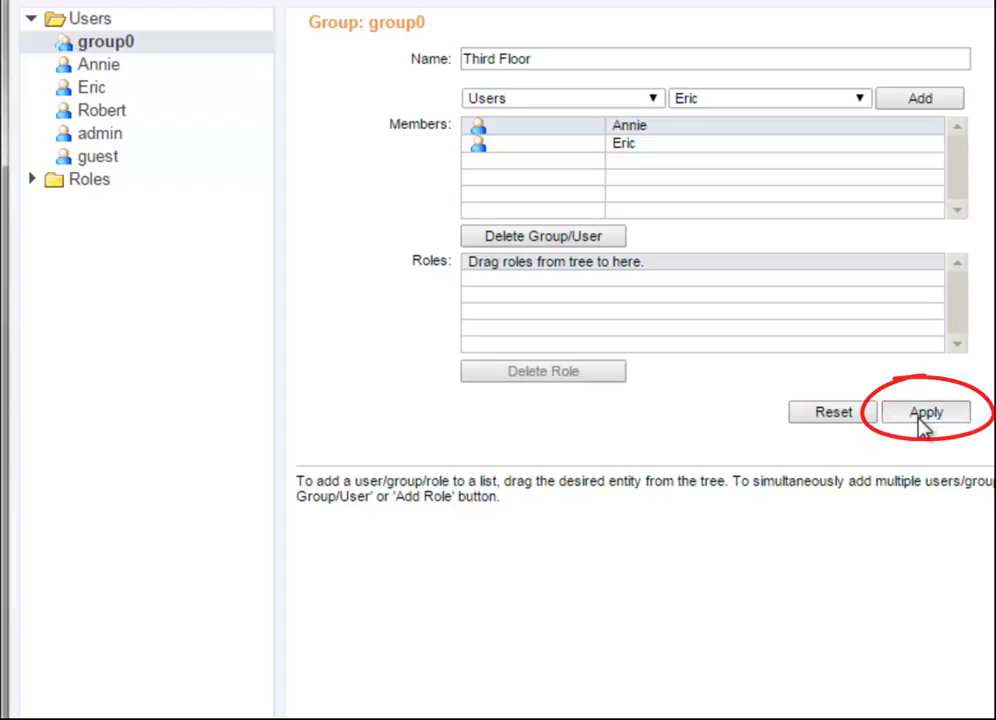
left_click(924, 413)
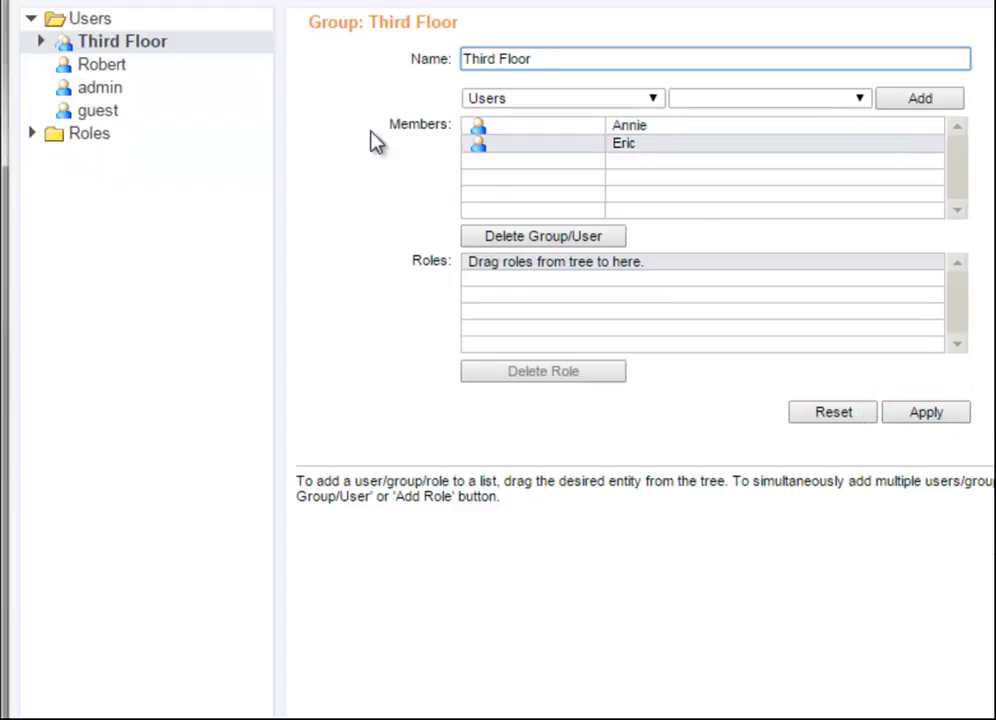
left_click(41, 43)
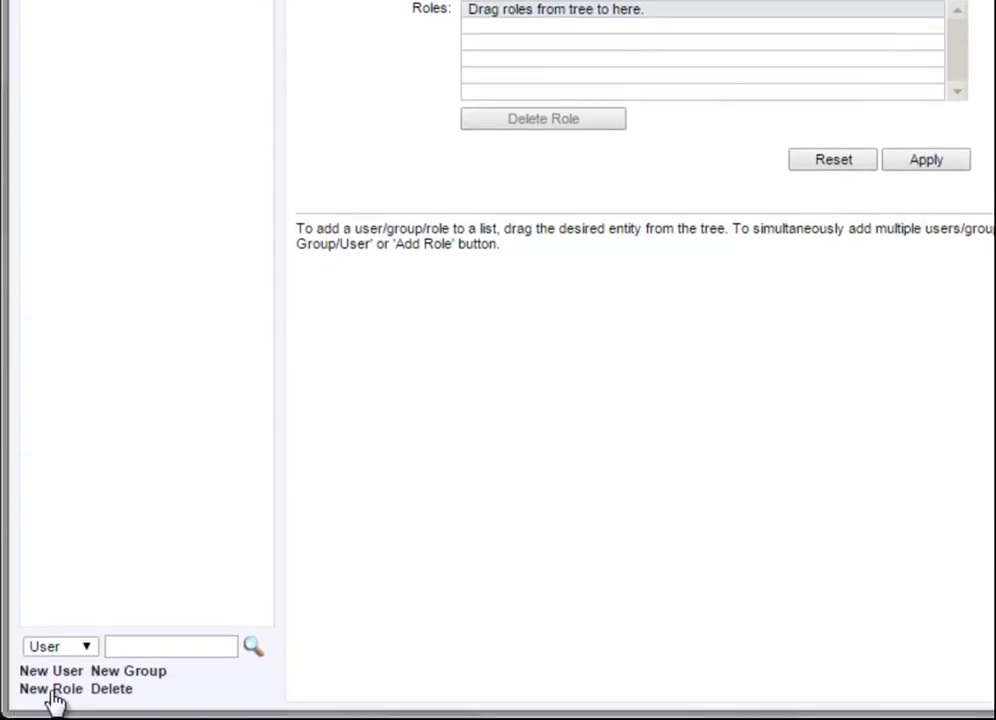
Create a role named Engineer, assign it to the second and third listed users, and apply it
left_click(52, 689)
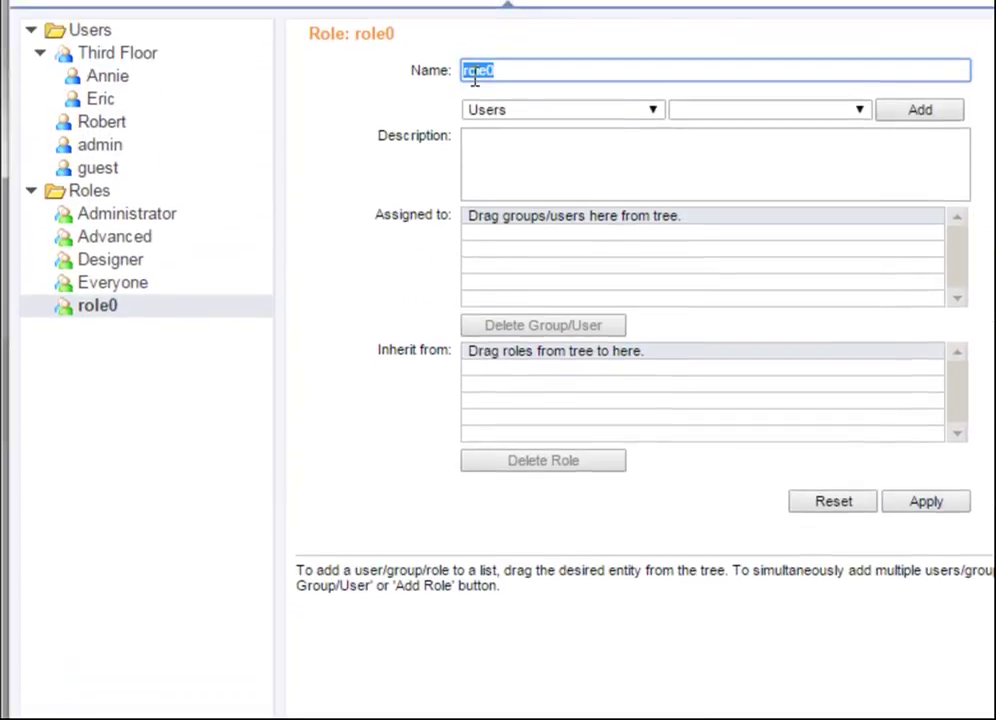
type("Engineer")
left_click(739, 121)
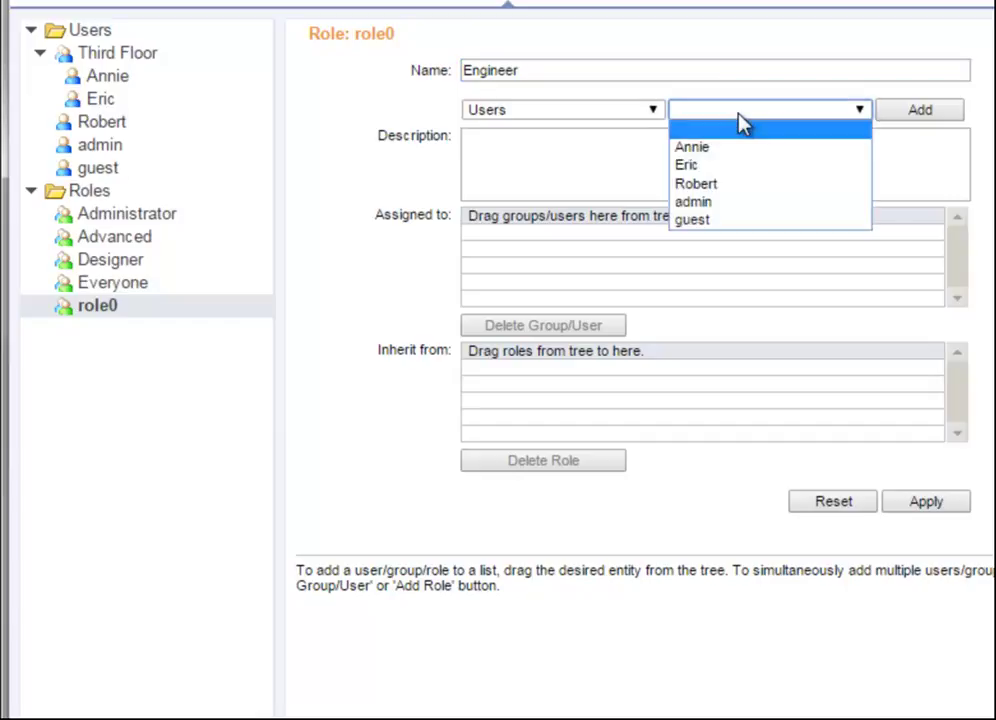
left_click(731, 165)
left_click(921, 110)
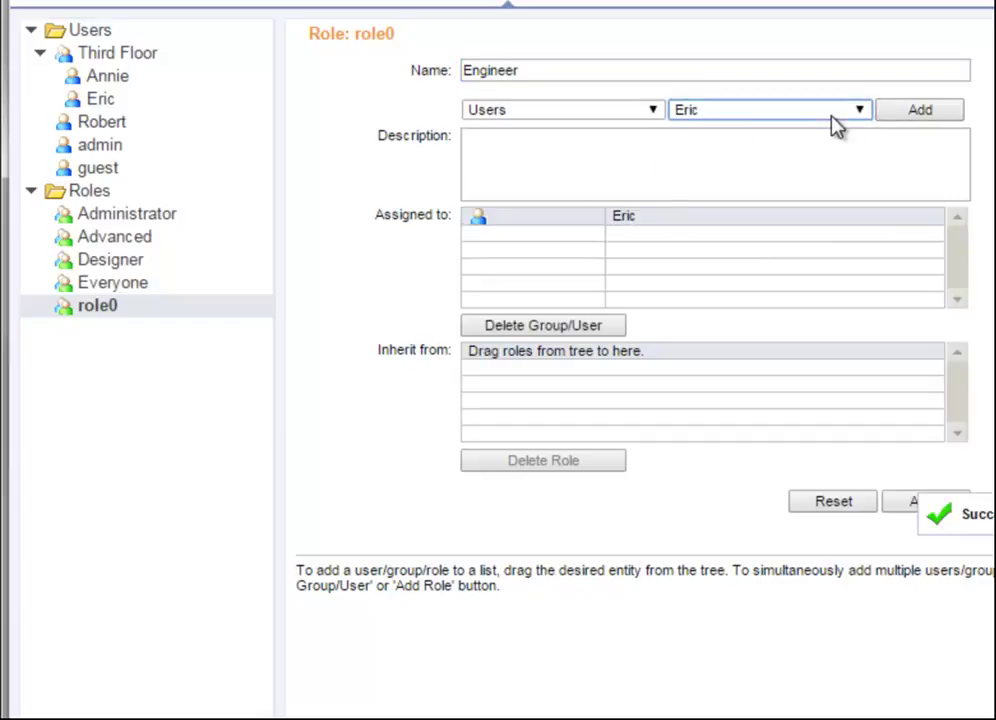
left_click(805, 112)
left_click(783, 185)
left_click(895, 118)
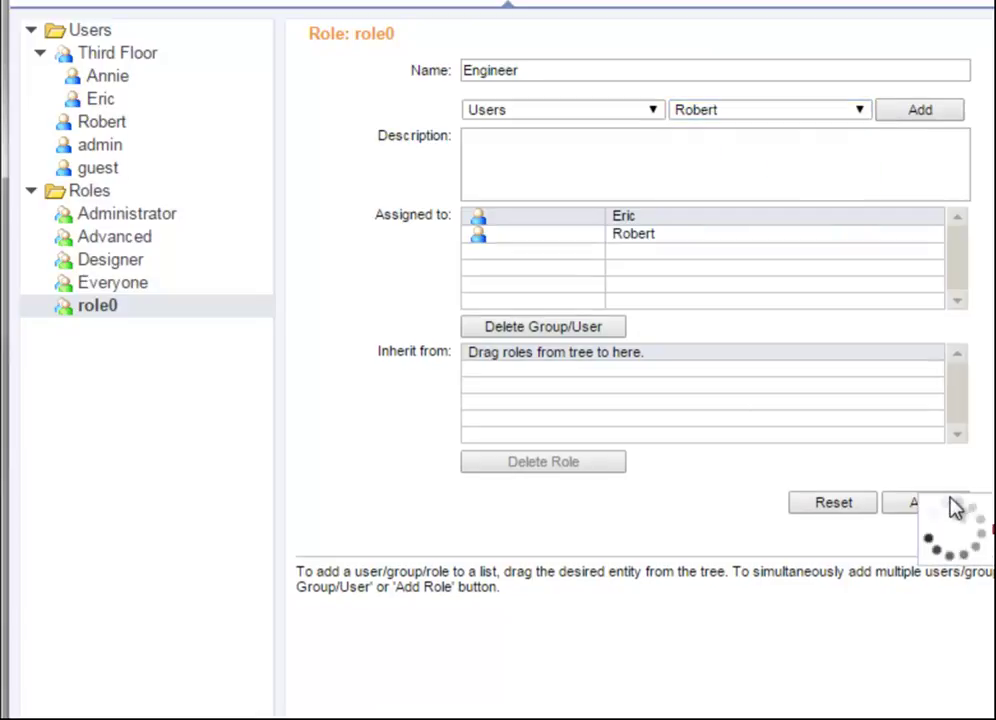
left_click(950, 502)
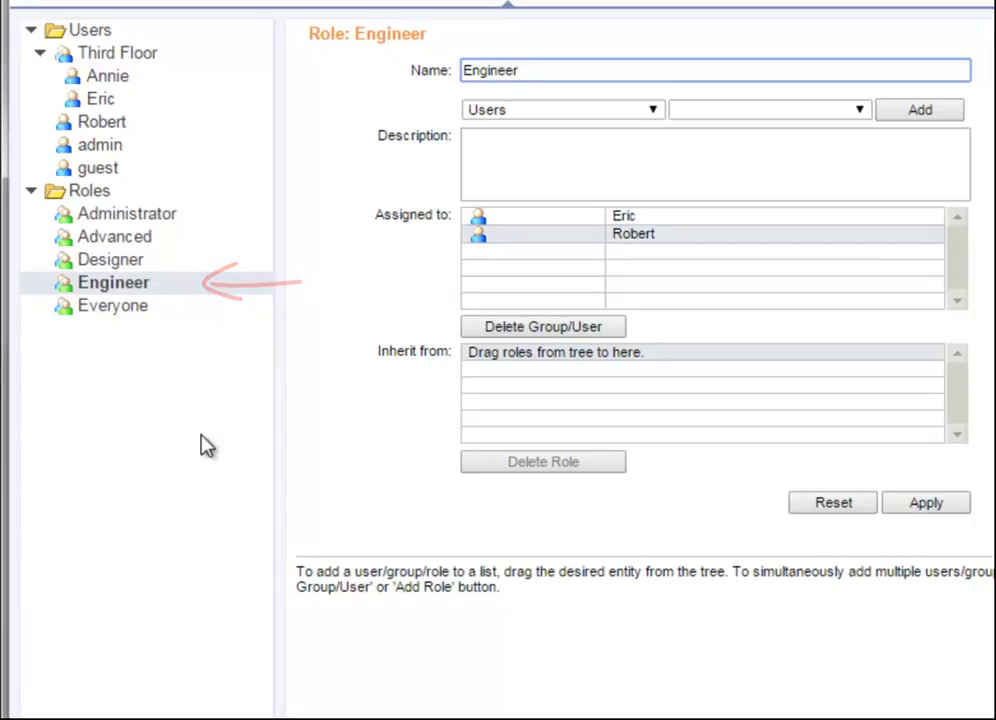
Open the user account listed outside the Third Floor group and examine its roles and the groups it can join
left_click(114, 122)
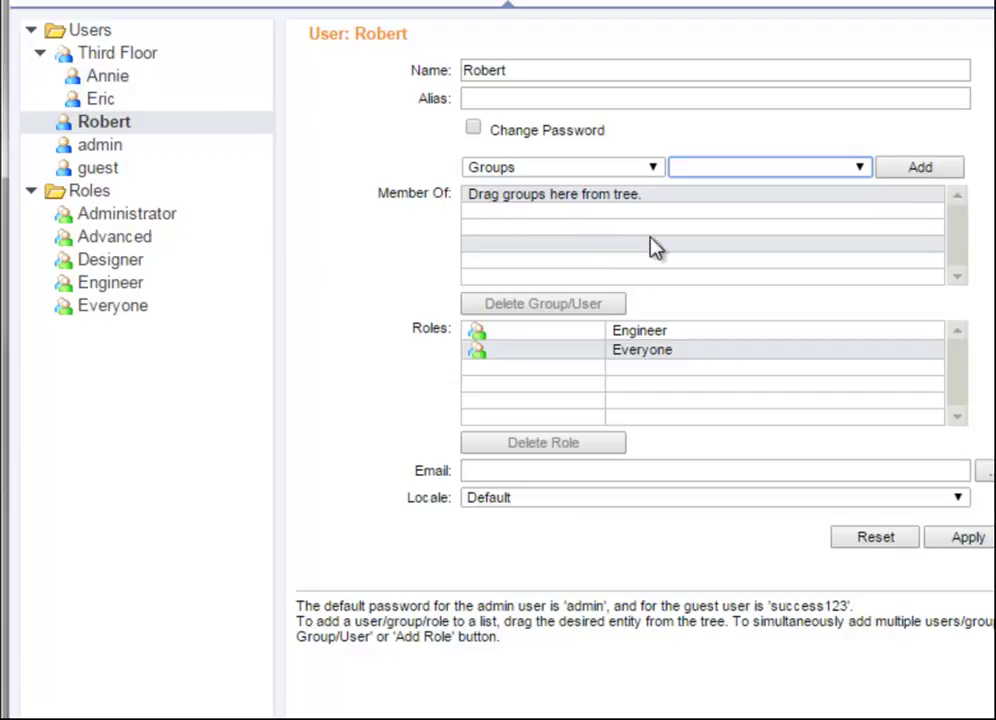
left_click(859, 170)
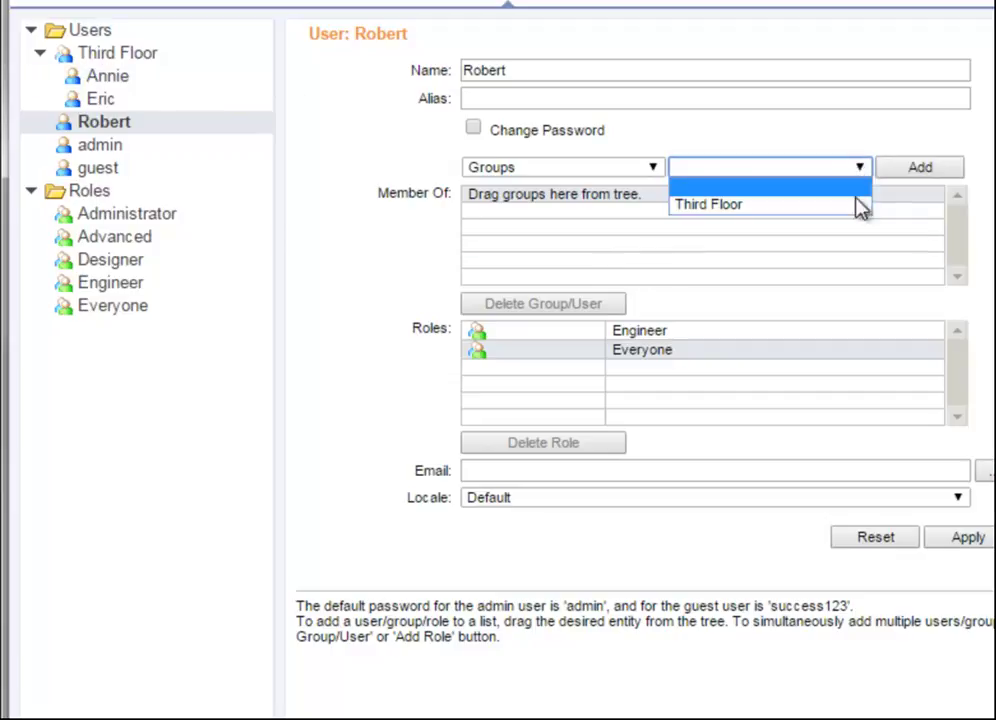
left_click(856, 172)
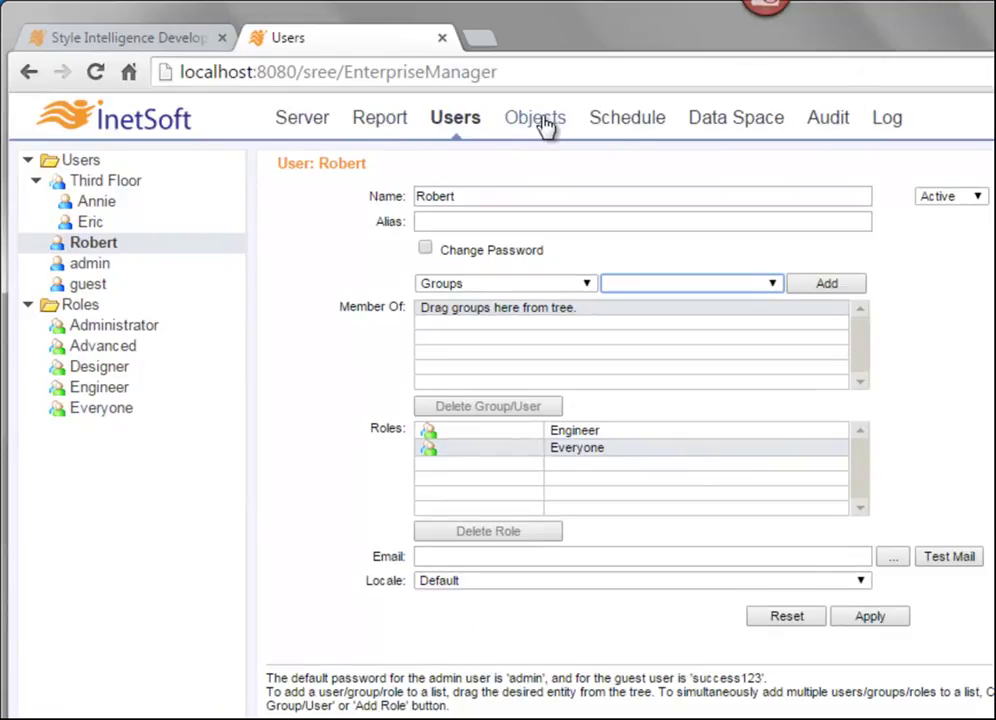
Examine the security permissions of the Tutorial report folder and of its parent Repository folder
left_click(389, 125)
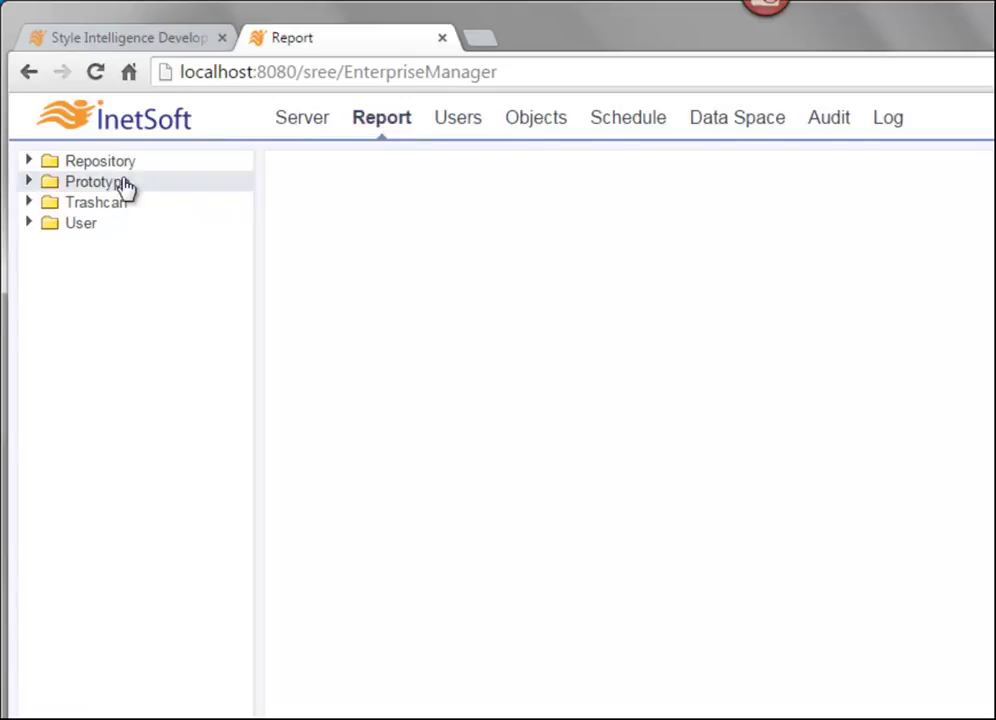
left_click(29, 161)
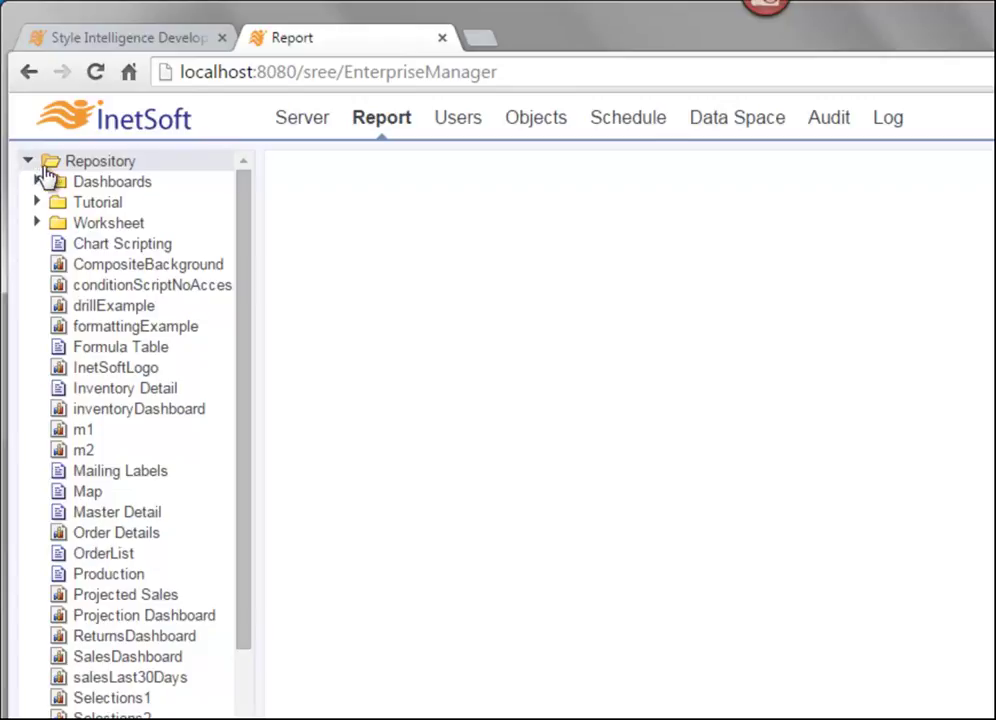
left_click(60, 205)
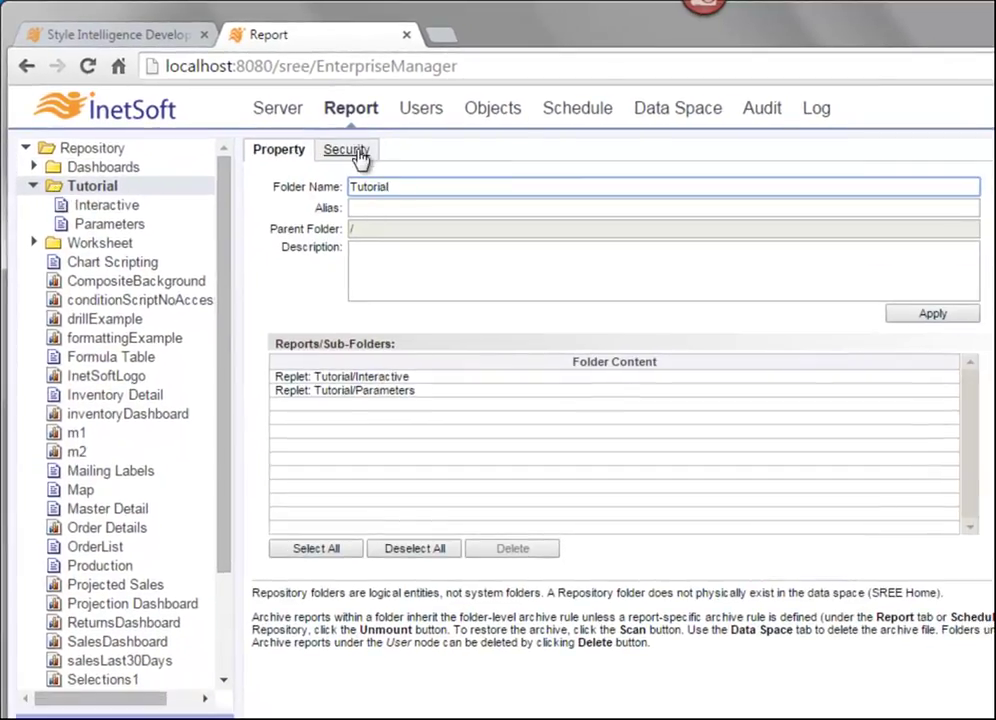
left_click(359, 152)
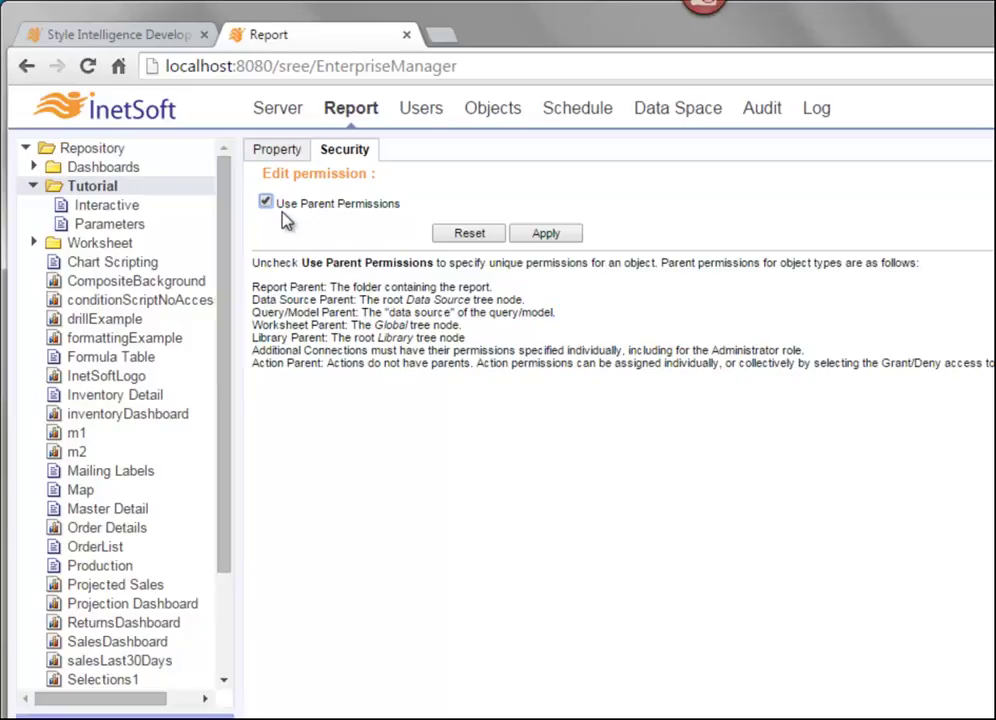
left_click(88, 152)
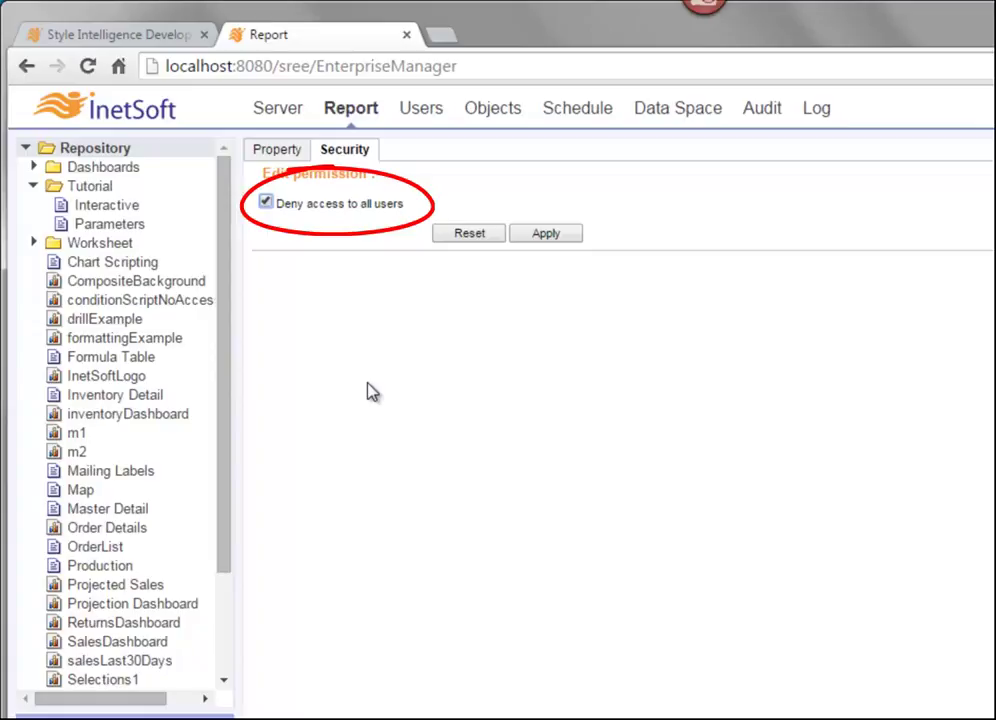
Disable Use Parent Permissions for the Tutorial folder and grant the user listed below the Third Floor group read, write and delete permission
double_click(62, 189)
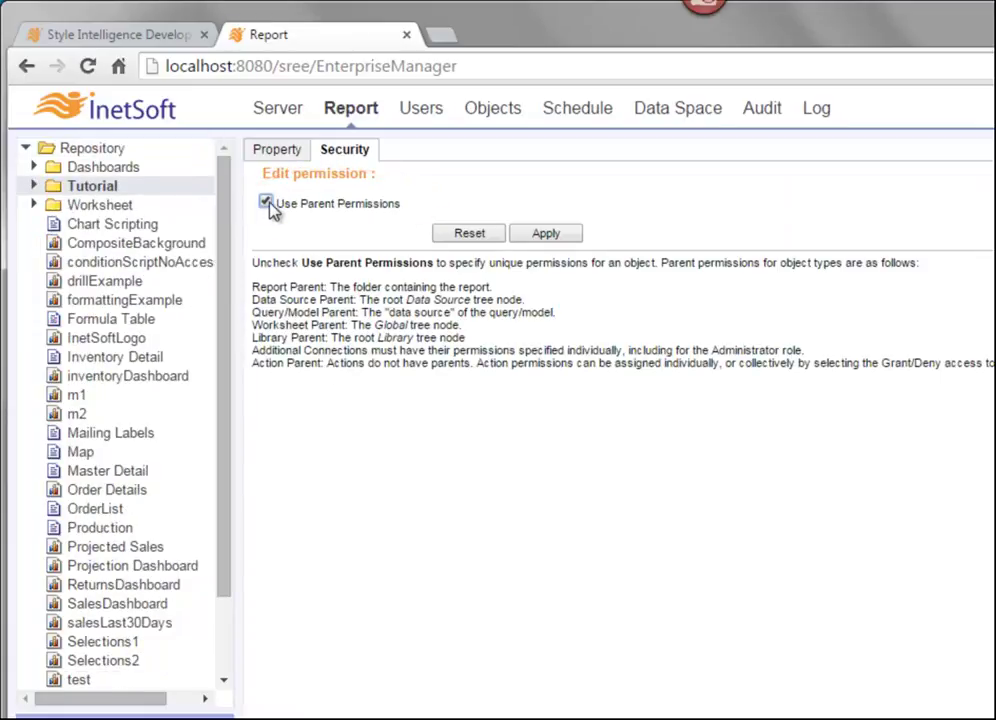
left_click(266, 203)
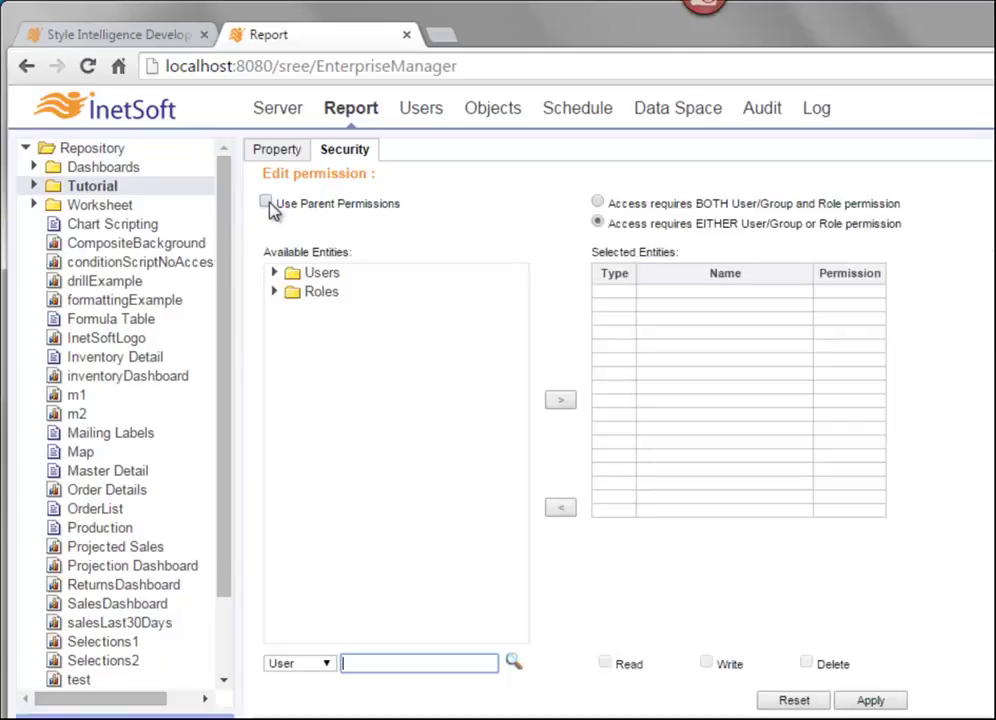
left_click(275, 274)
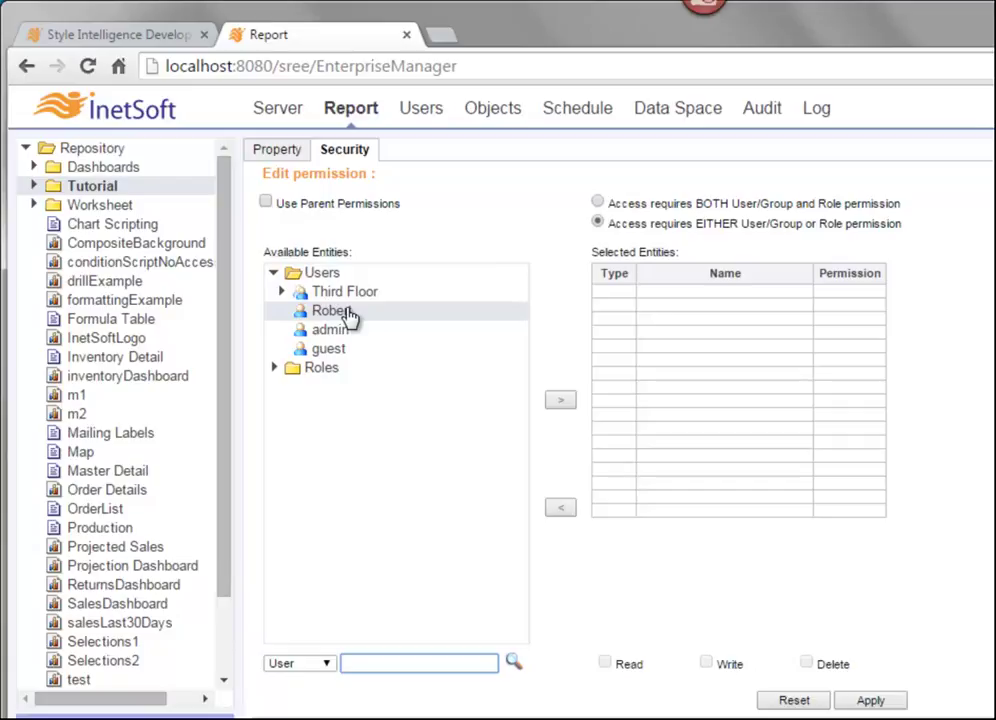
left_click_drag(348, 316, 684, 335)
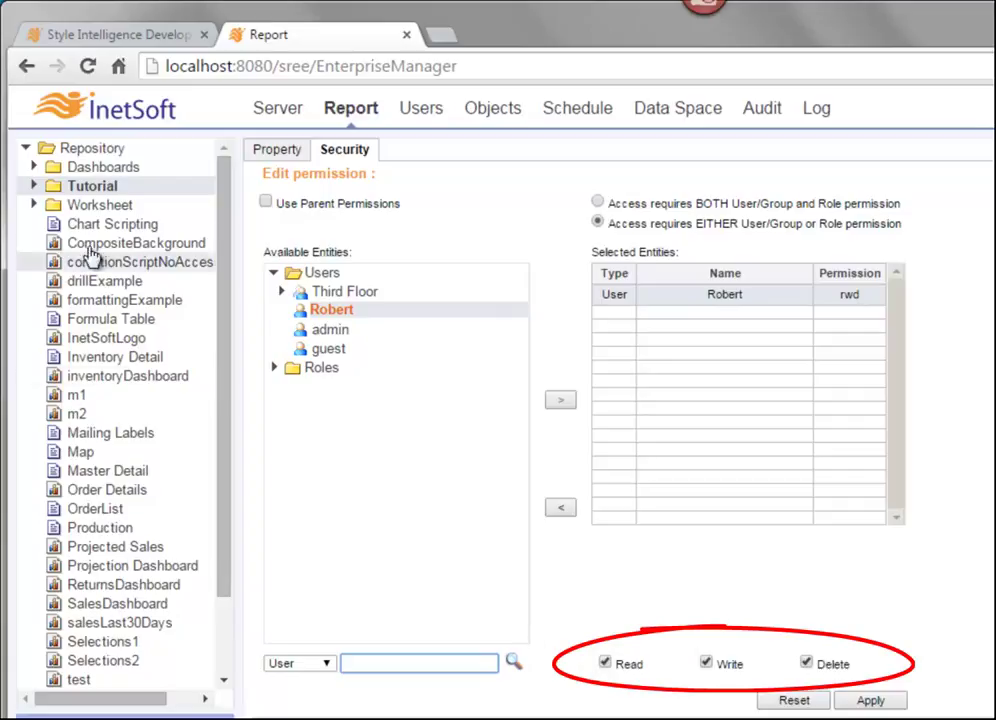
Grant the Engineer role read, write and delete permission on the Tutorial folder and apply the permissions
left_click(88, 188)
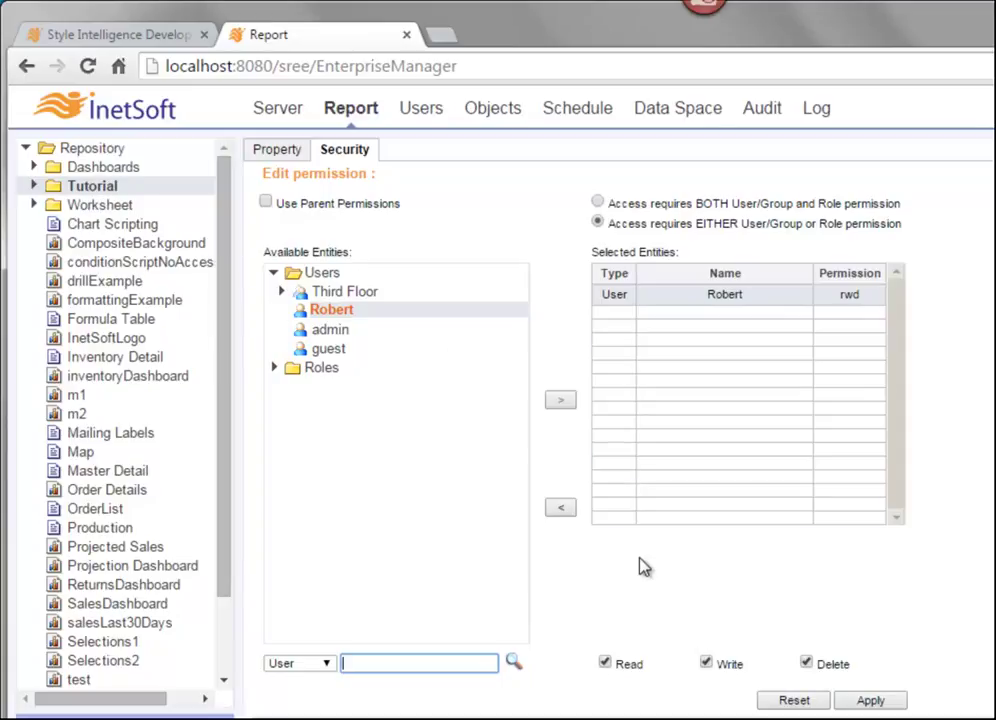
left_click(277, 370)
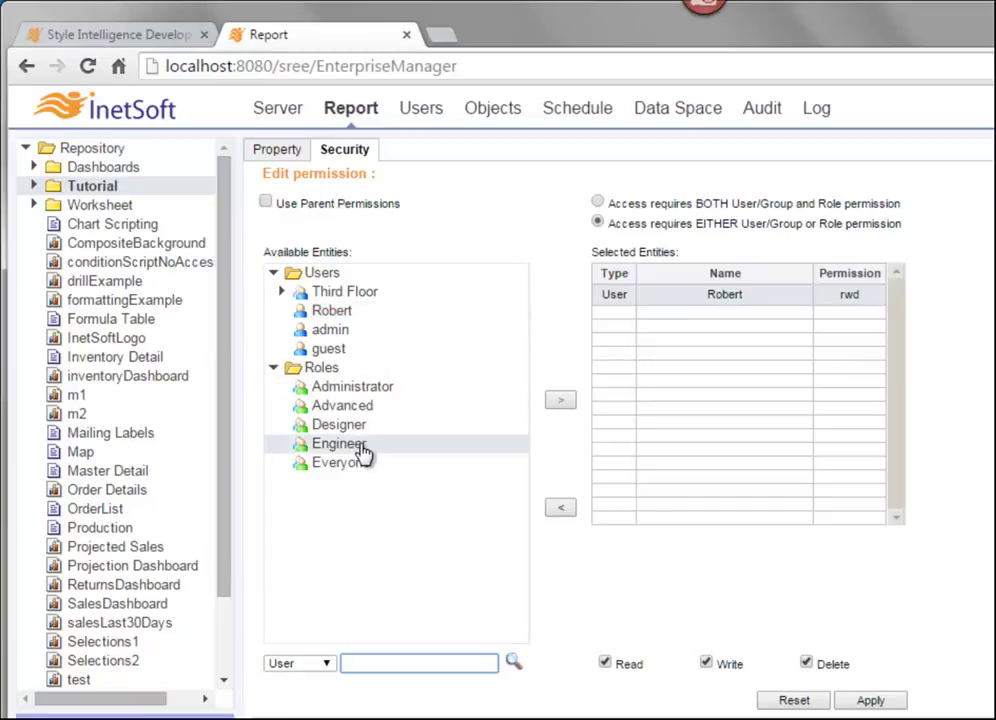
left_click_drag(371, 446, 745, 390)
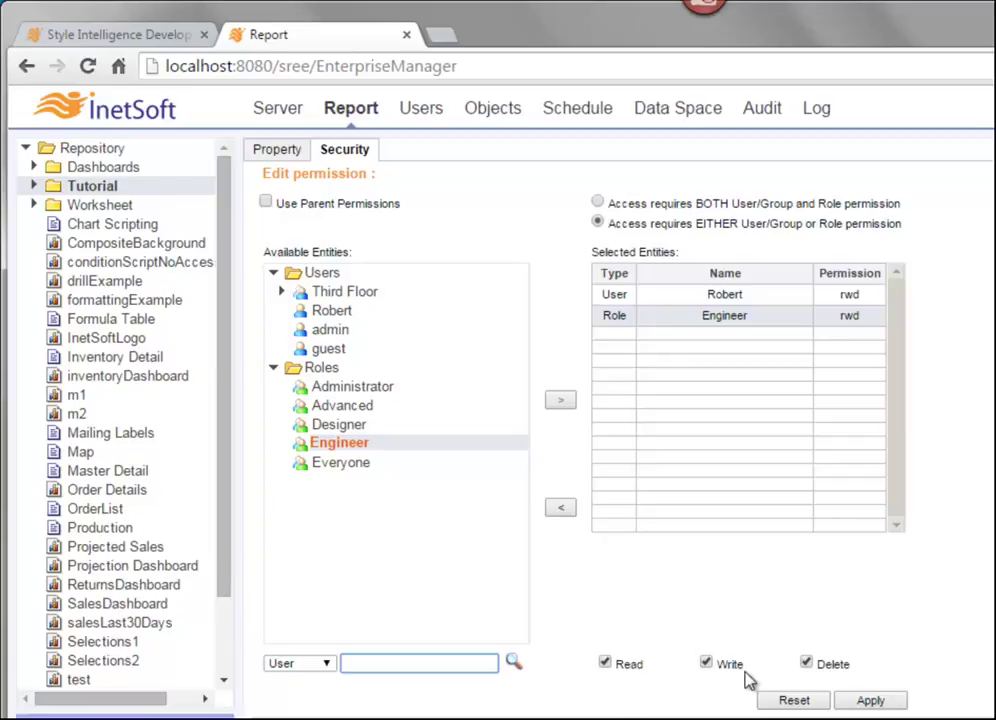
left_click(870, 702)
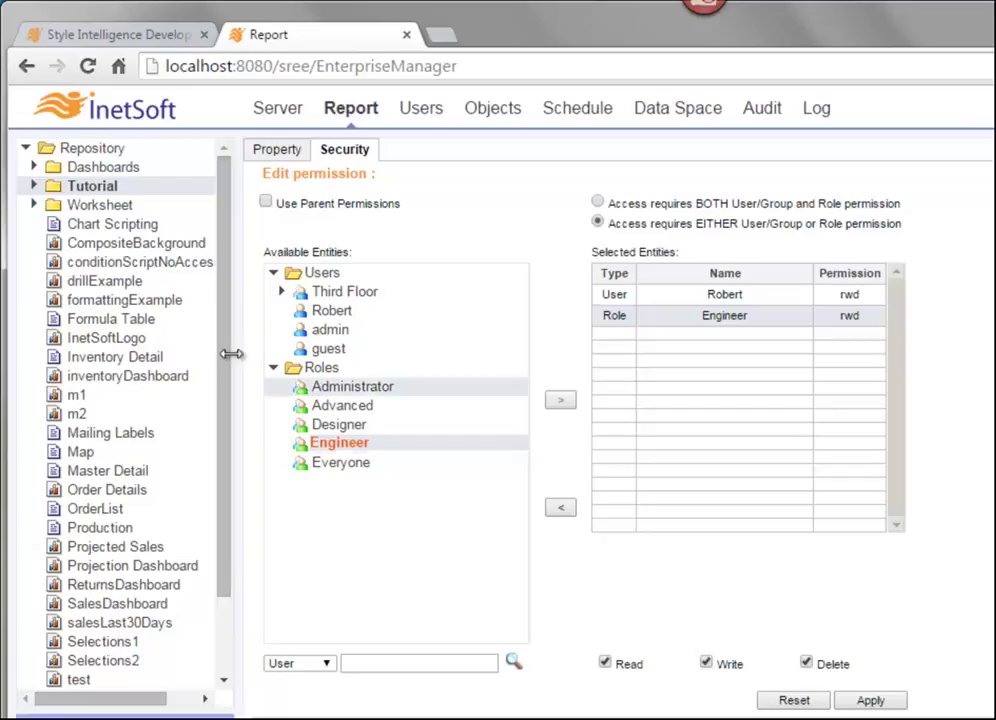
Give the Sales Analysis dashboard its own permissions instead of parent permissions, granting the Designer role read, write and delete access, and apply them
left_click(36, 168)
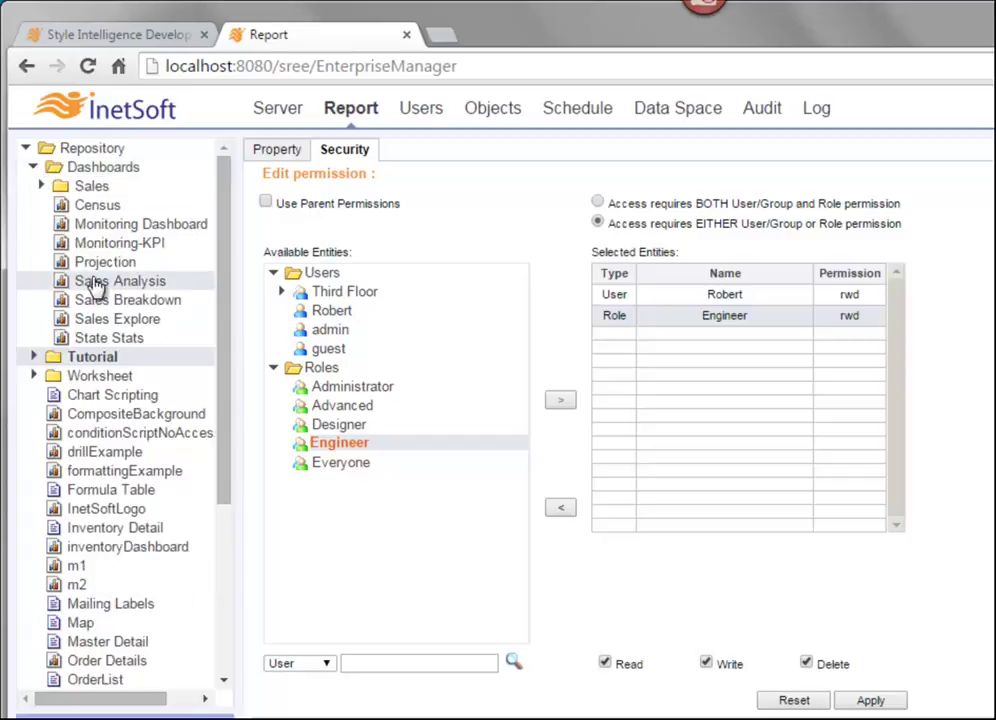
left_click(133, 287)
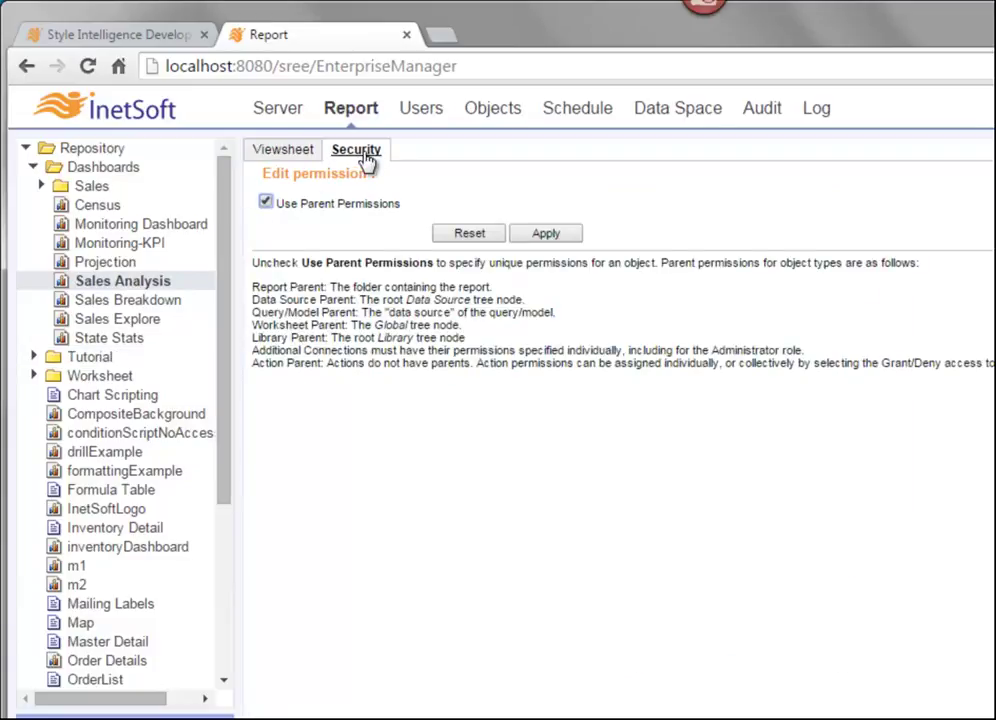
left_click(266, 204)
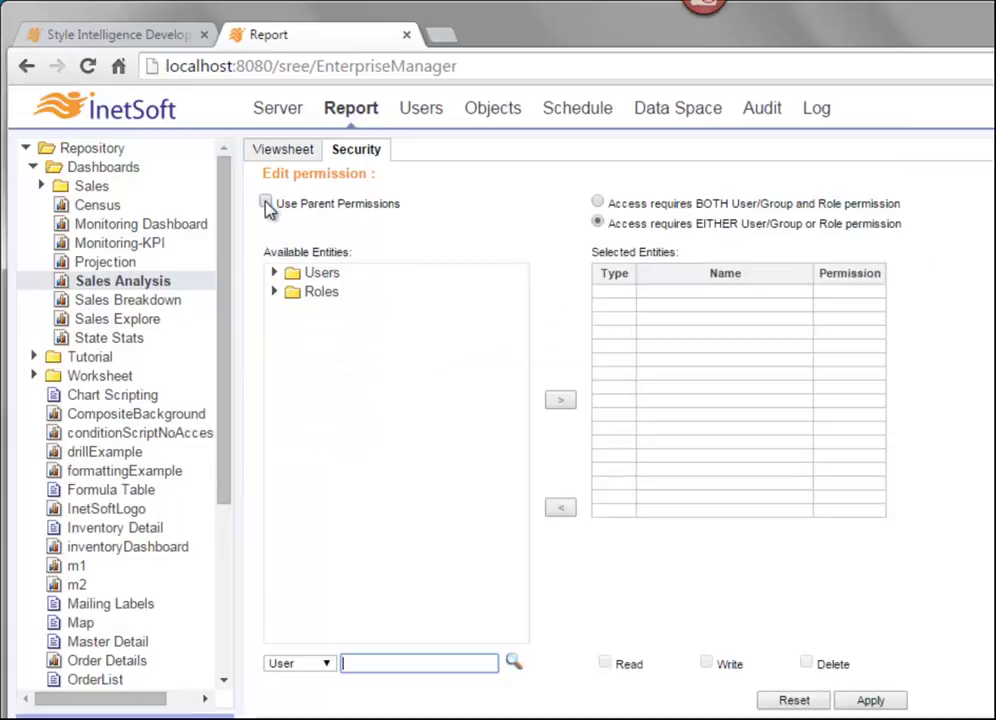
left_click(275, 273)
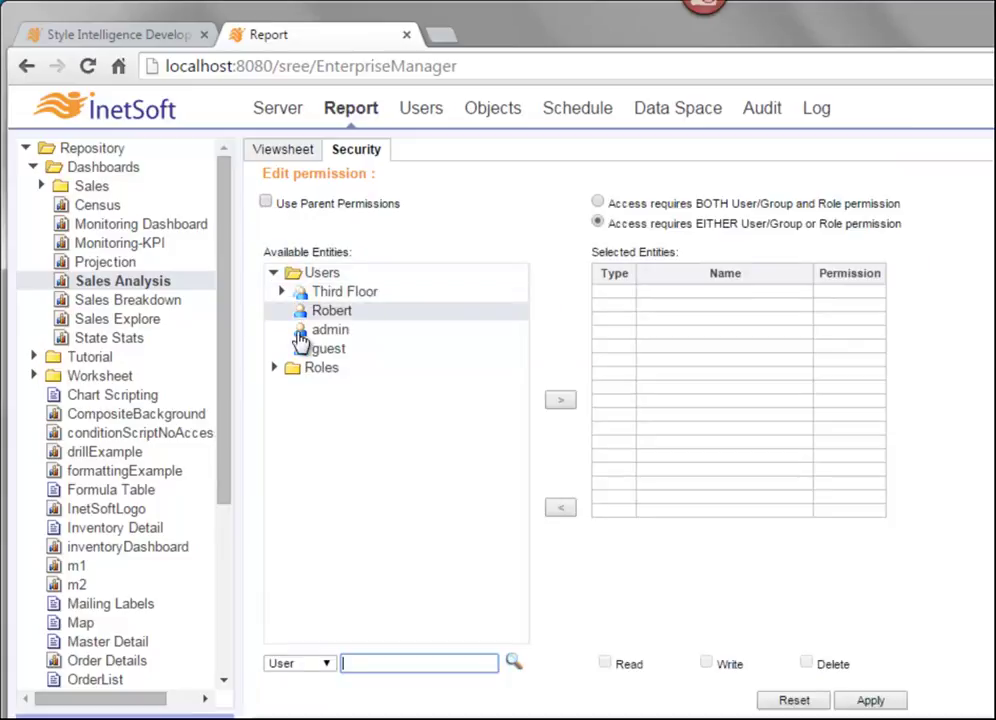
left_click(275, 368)
left_click_drag(360, 428, 740, 348)
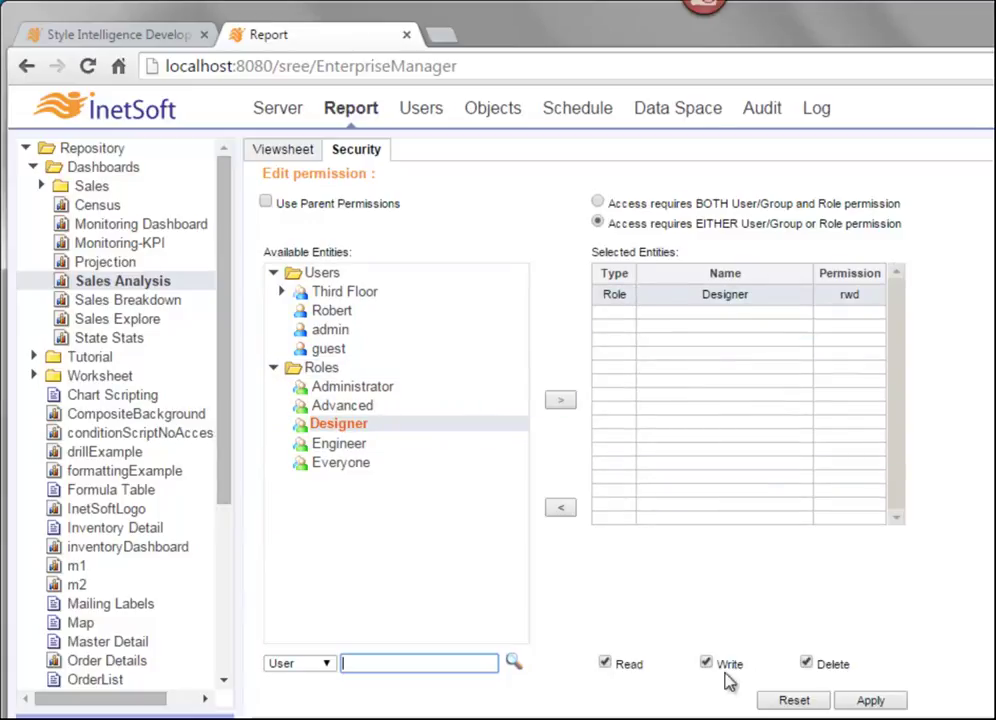
left_click(878, 701)
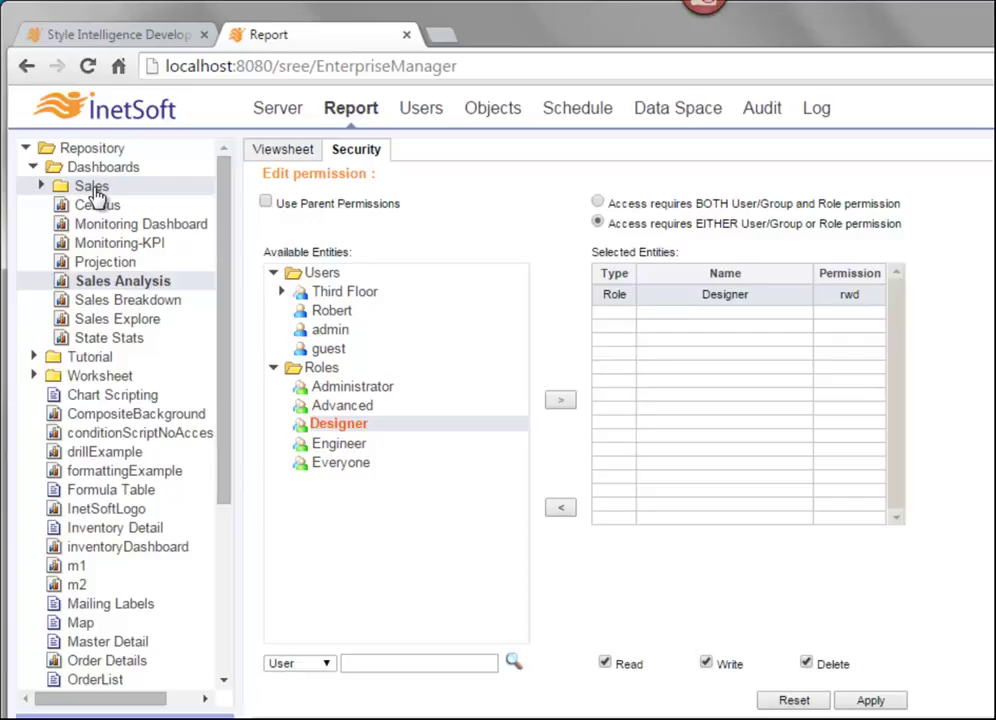
Create a new folder in the Repository, name it My New Folder, and apply the change
left_click(82, 151)
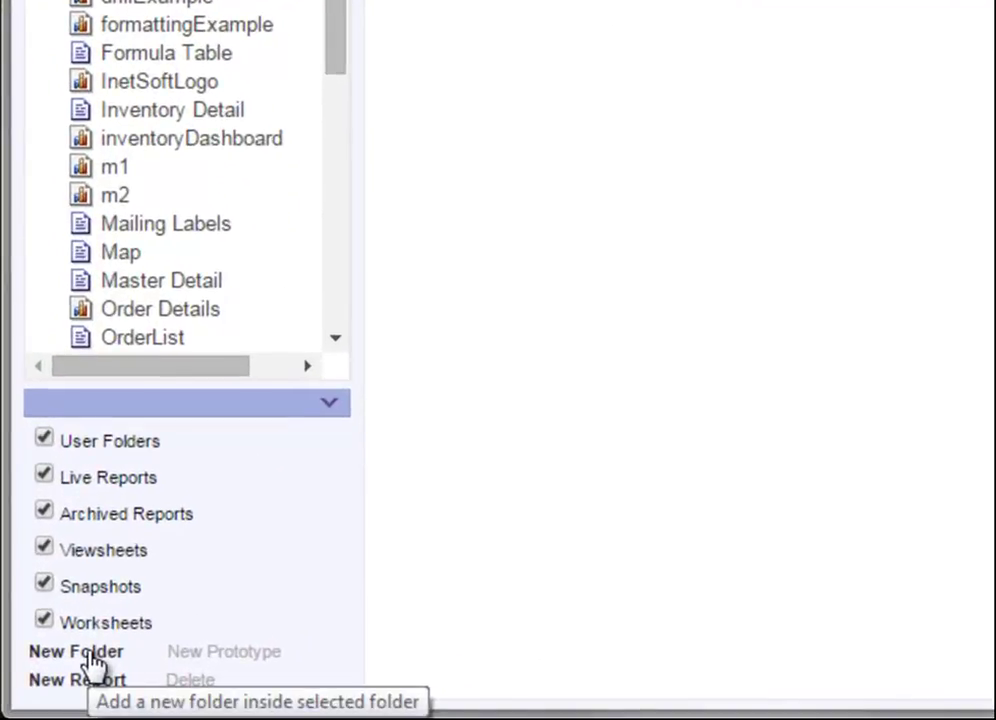
left_click(90, 656)
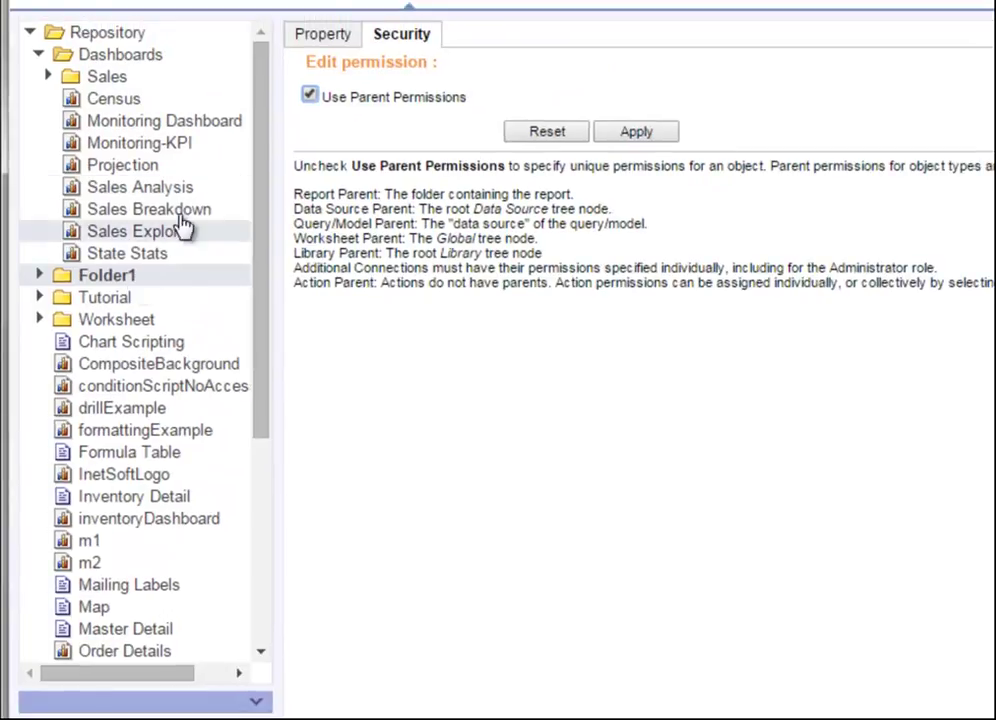
left_click(341, 40)
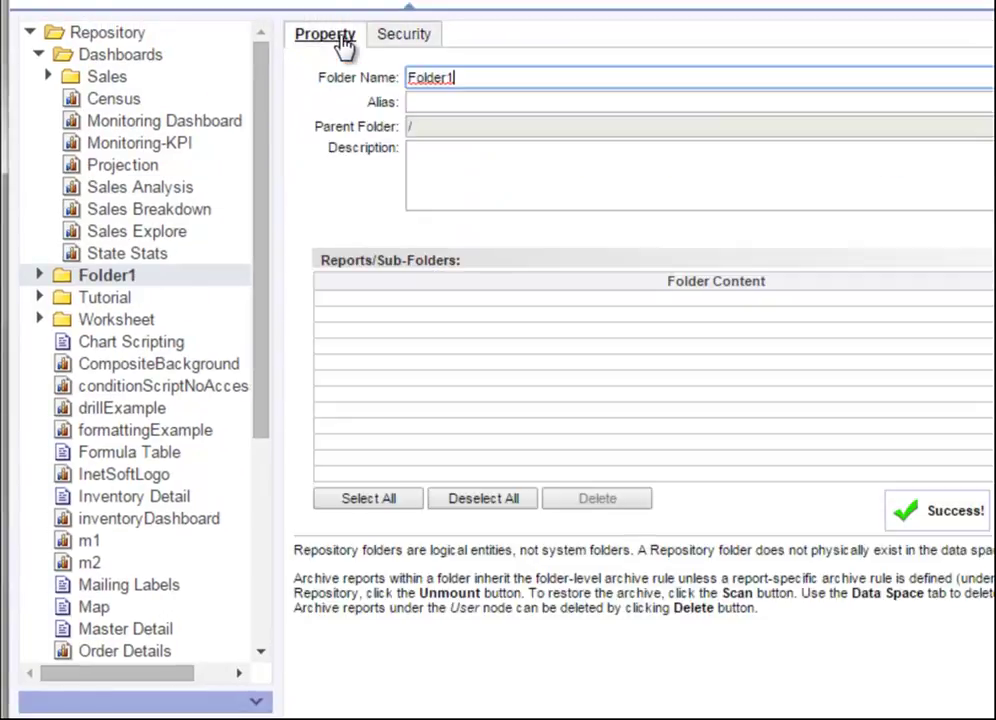
double_click(444, 77)
type("My New Fo")
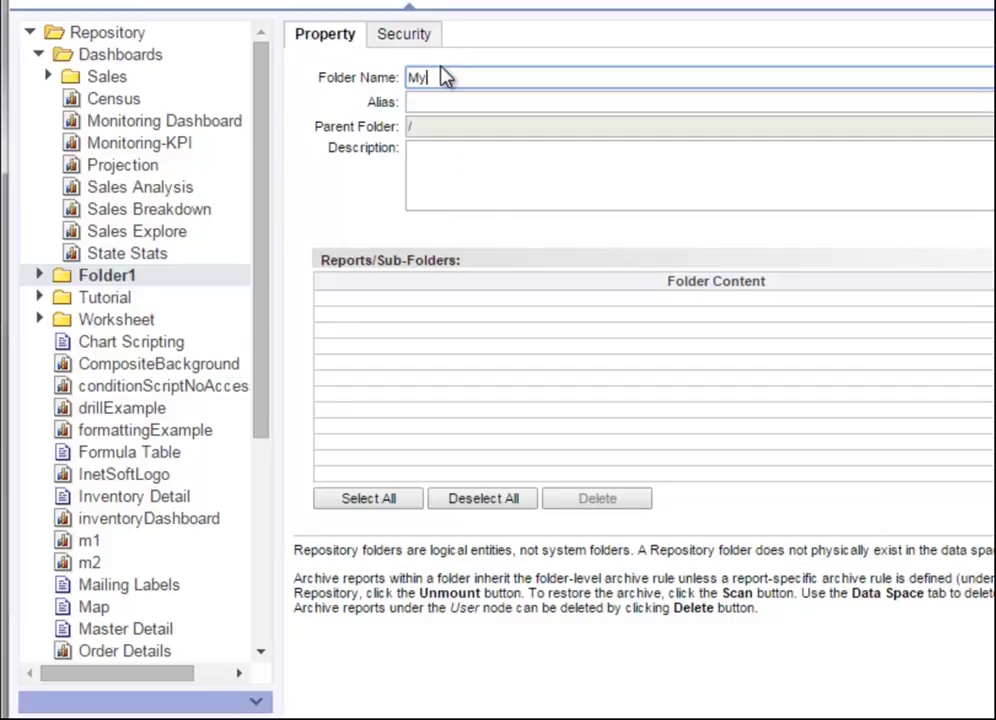
type("lder")
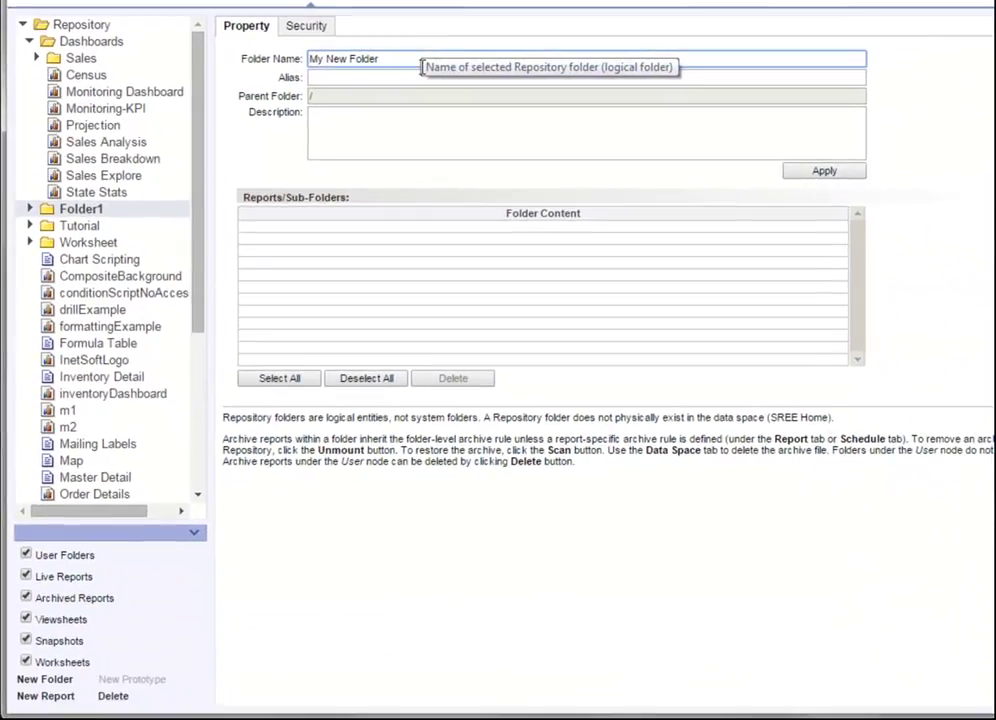
left_click(910, 194)
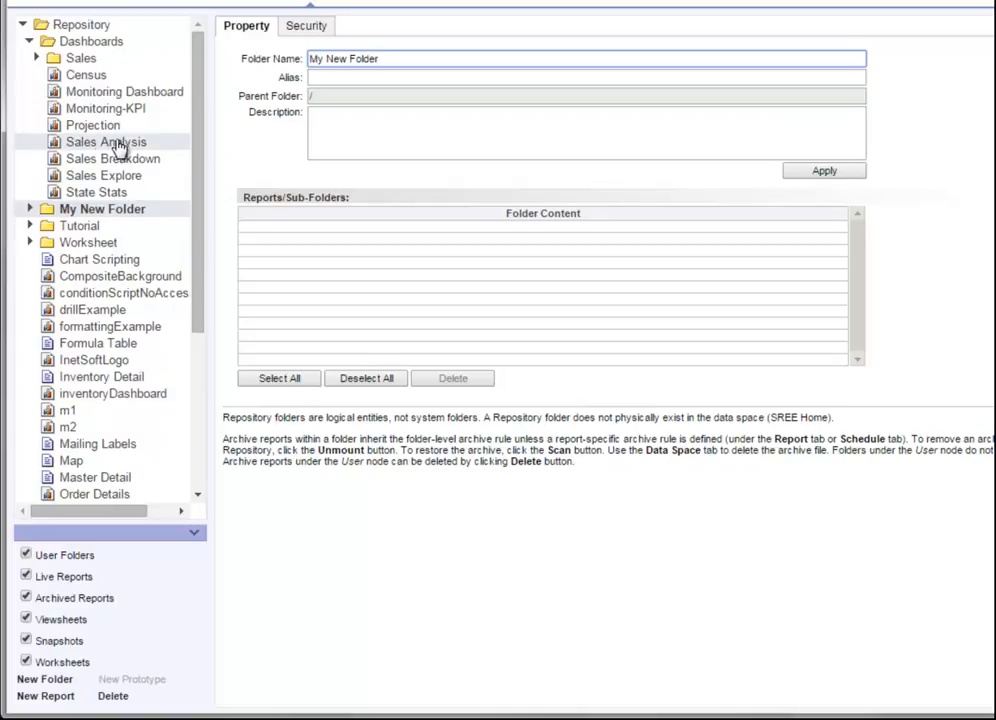
Move the Sales Analysis dashboard into My New Folder, expand that folder, and move the dashboard back to Dashboards
left_click_drag(118, 148, 52, 217)
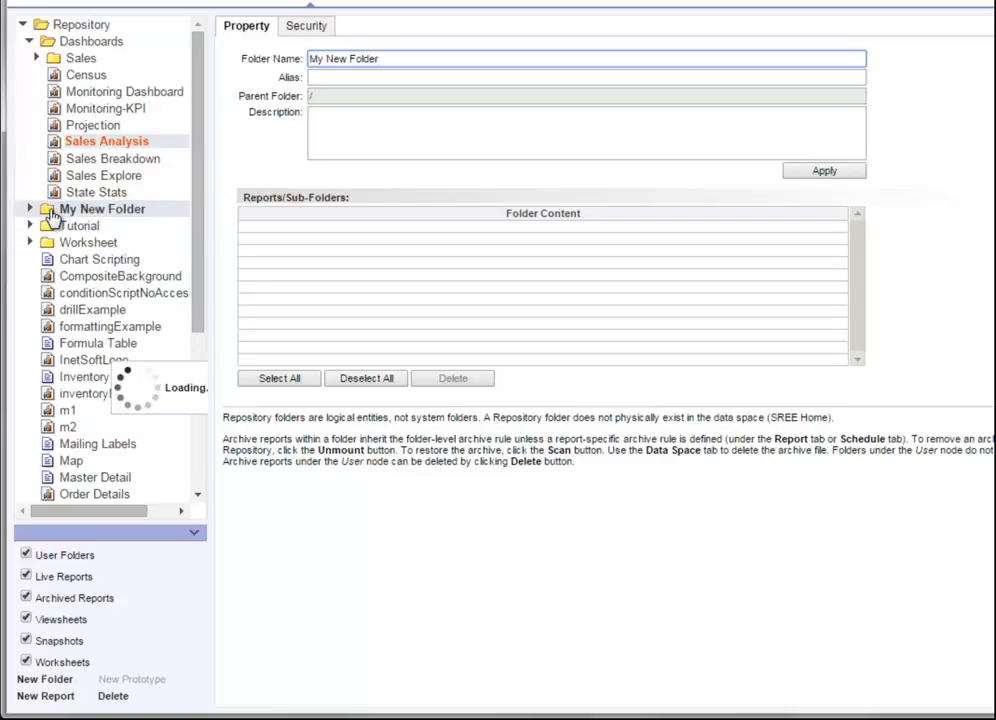
left_click(31, 192)
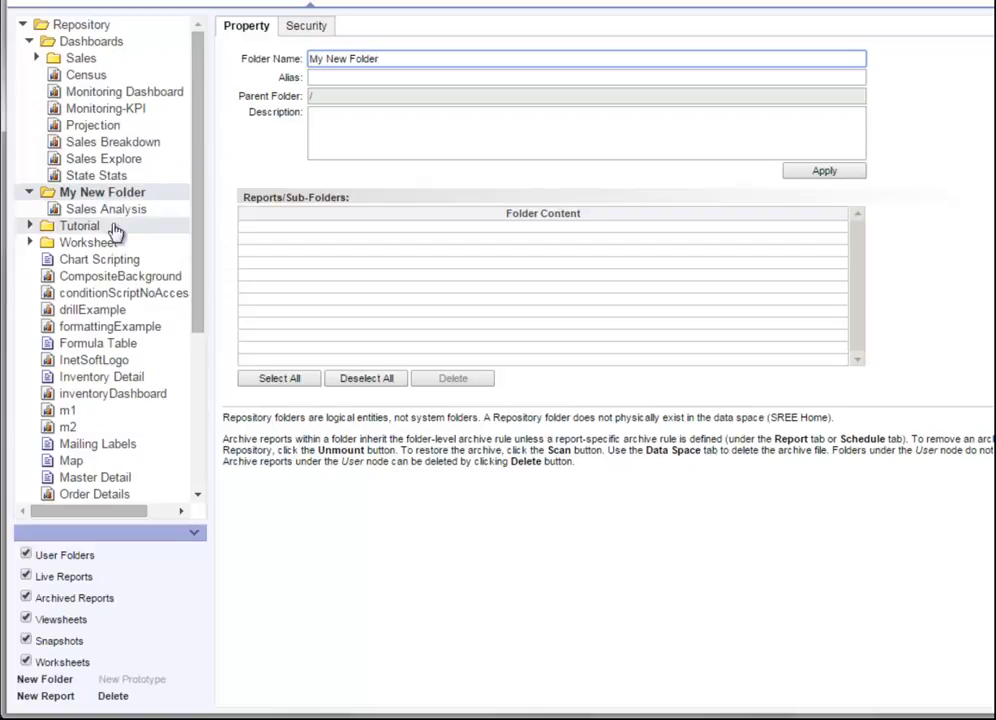
left_click_drag(56, 213, 50, 54)
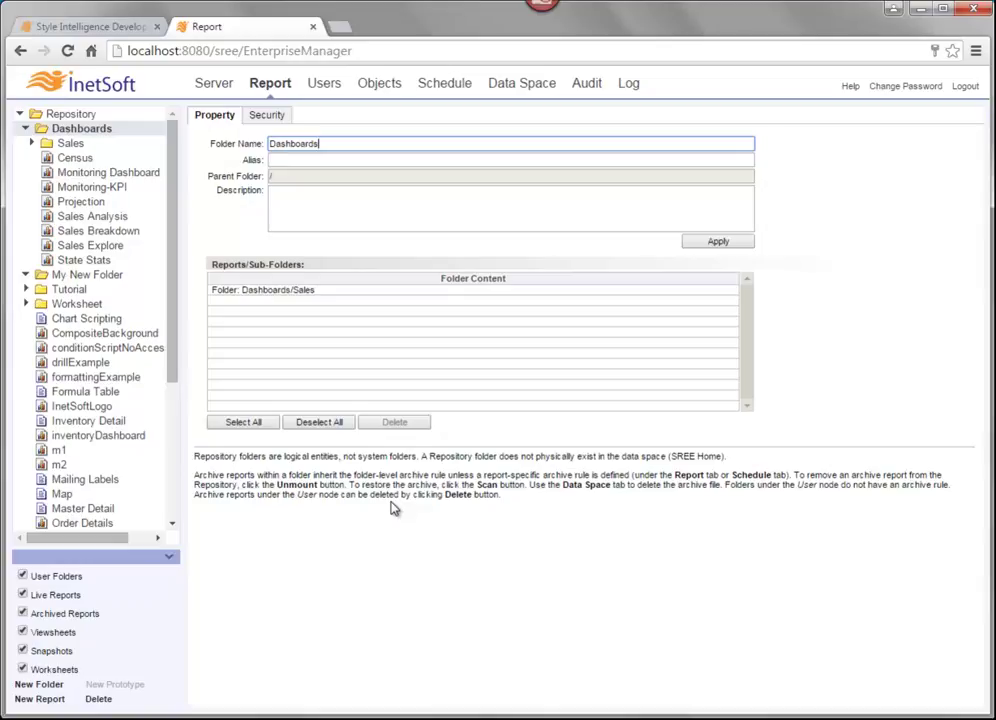
Examine the securable objects under Data Source, Global Worksheet and Library
left_click(380, 88)
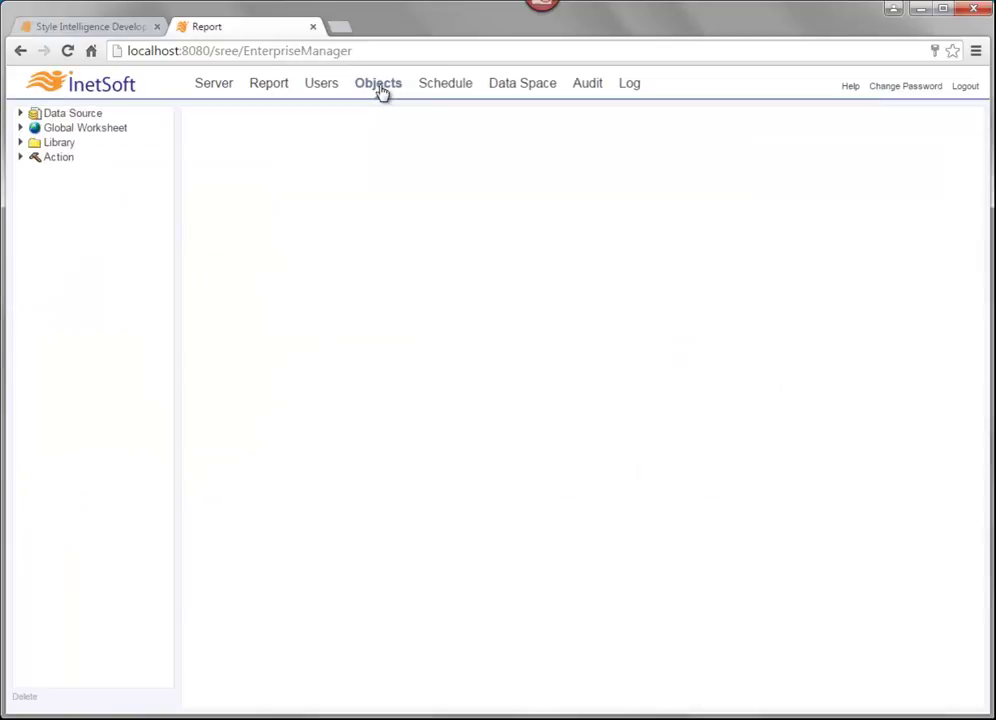
left_click(20, 113)
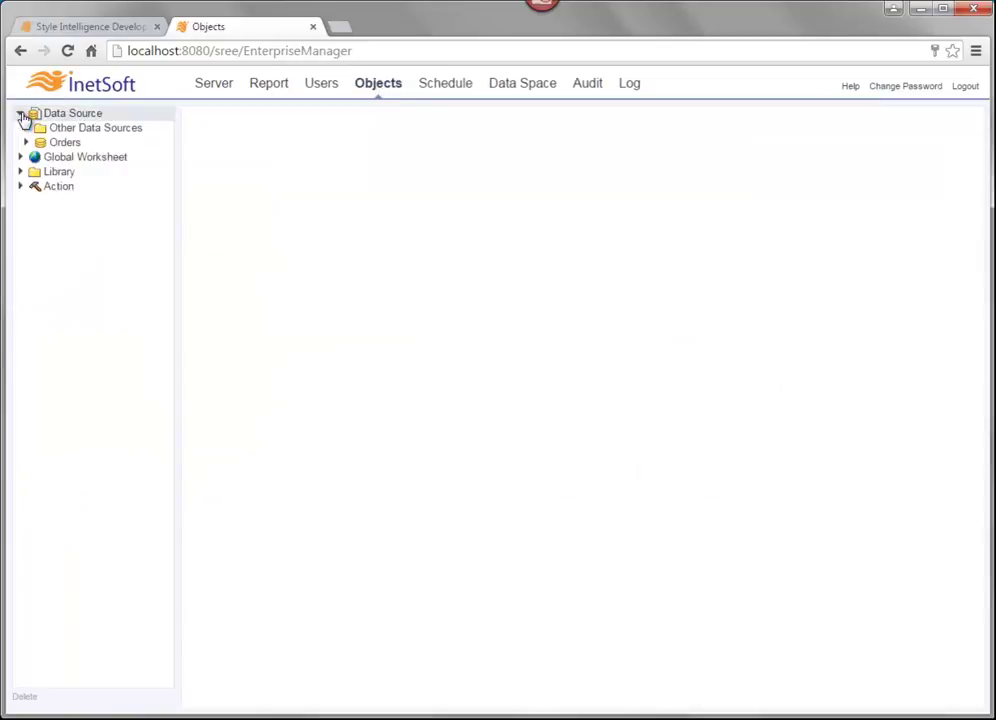
left_click(20, 157)
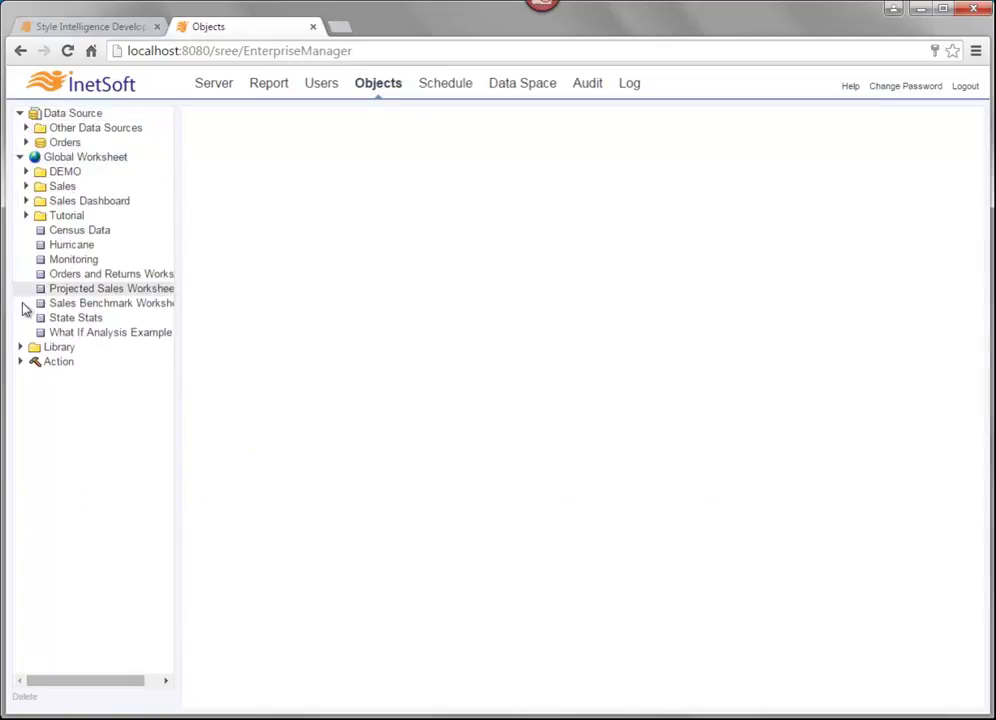
left_click(20, 347)
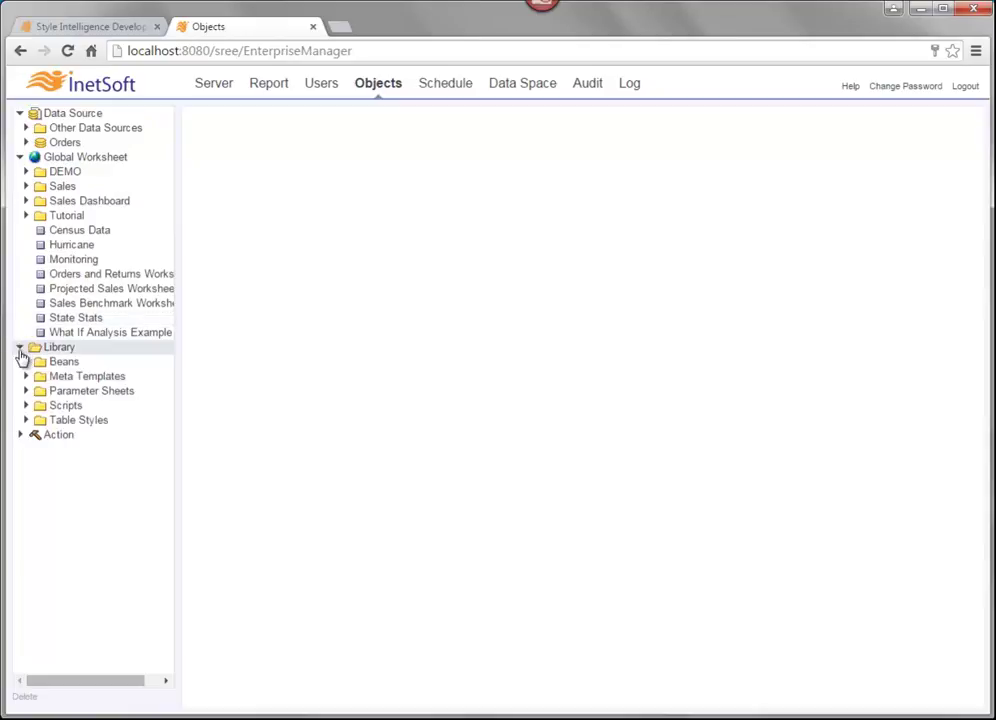
Expand the Action node, open permissions for the Order details query in the Orders data source's Sample Queries, and turn off its parent permissions
left_click(21, 435)
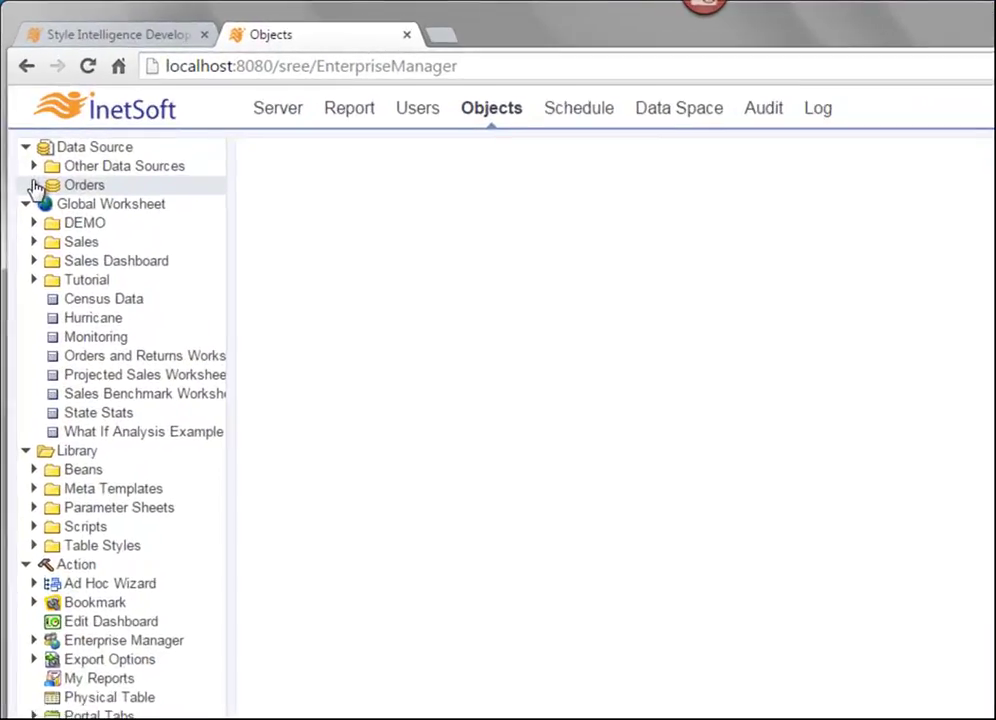
left_click(34, 186)
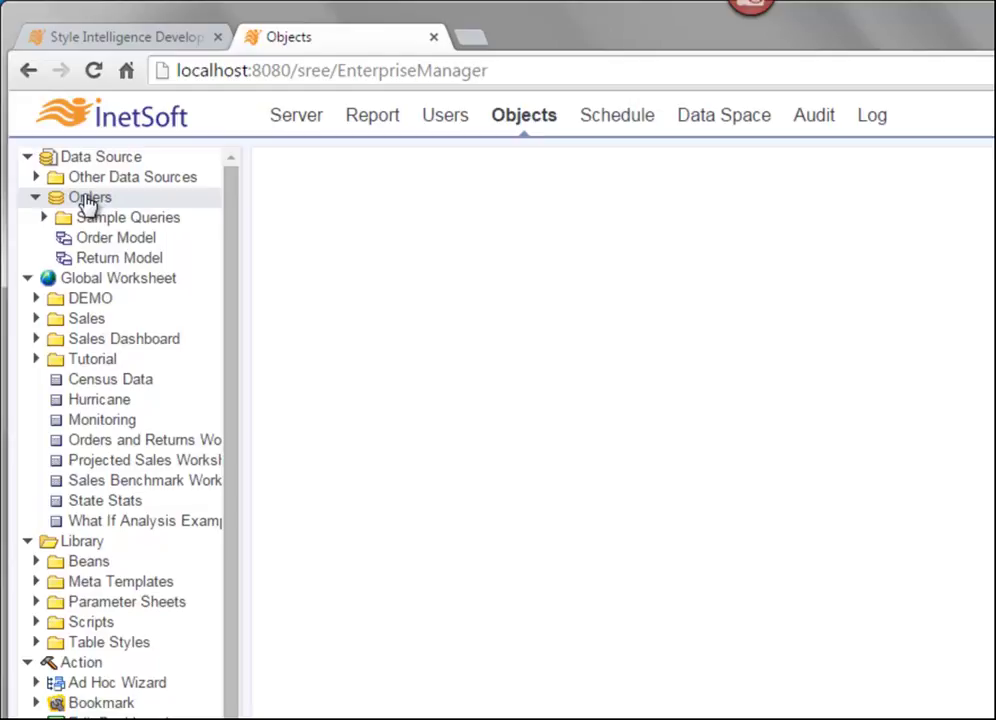
left_click(43, 217)
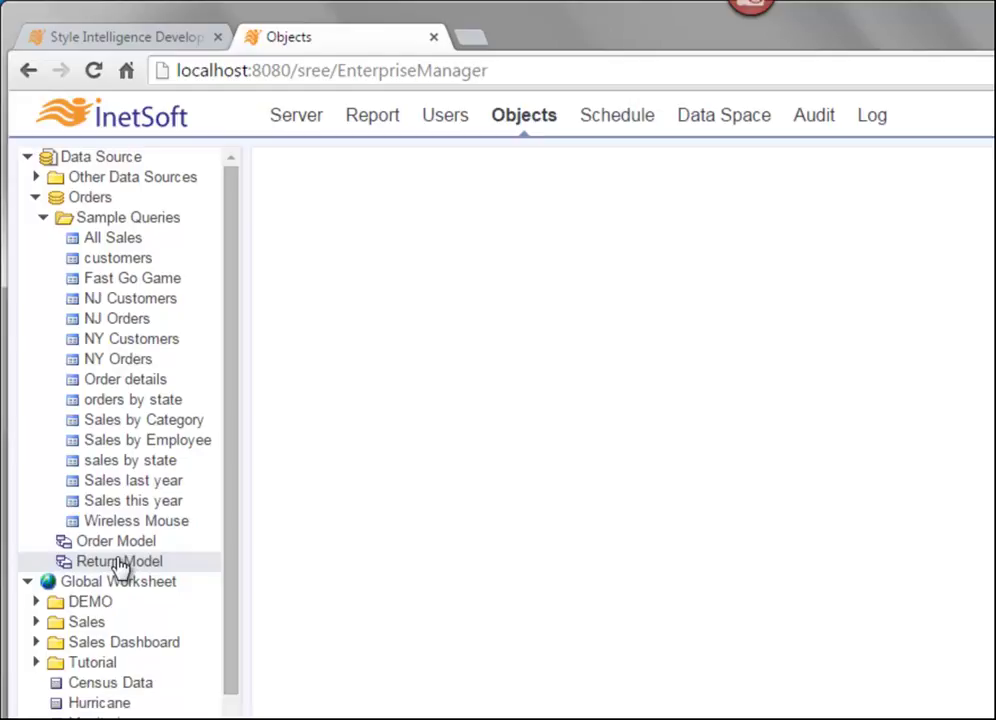
left_click(127, 389)
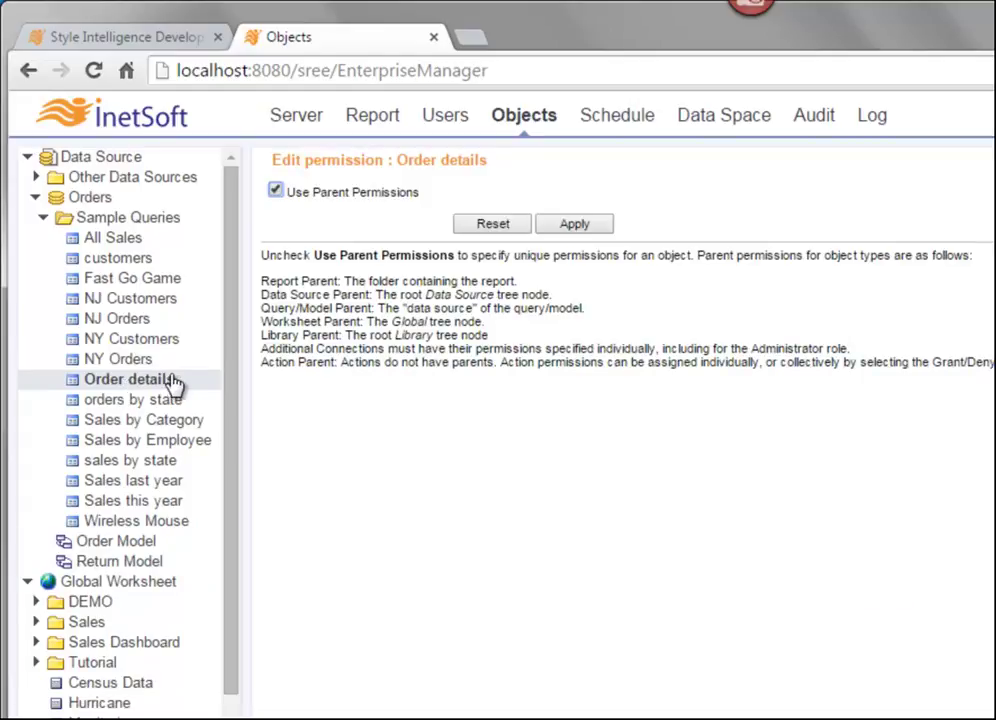
left_click(276, 192)
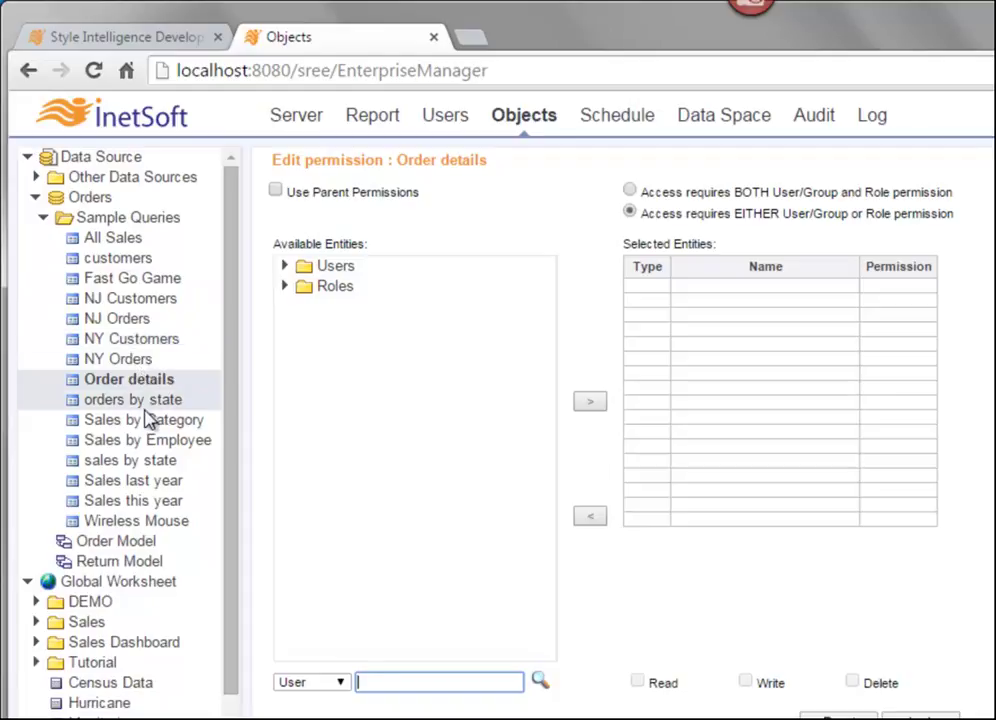
Collapse Orders, open permissions for the Hurricane global worksheet, and turn off its parent permissions to view the assignable entities
left_click(35, 197)
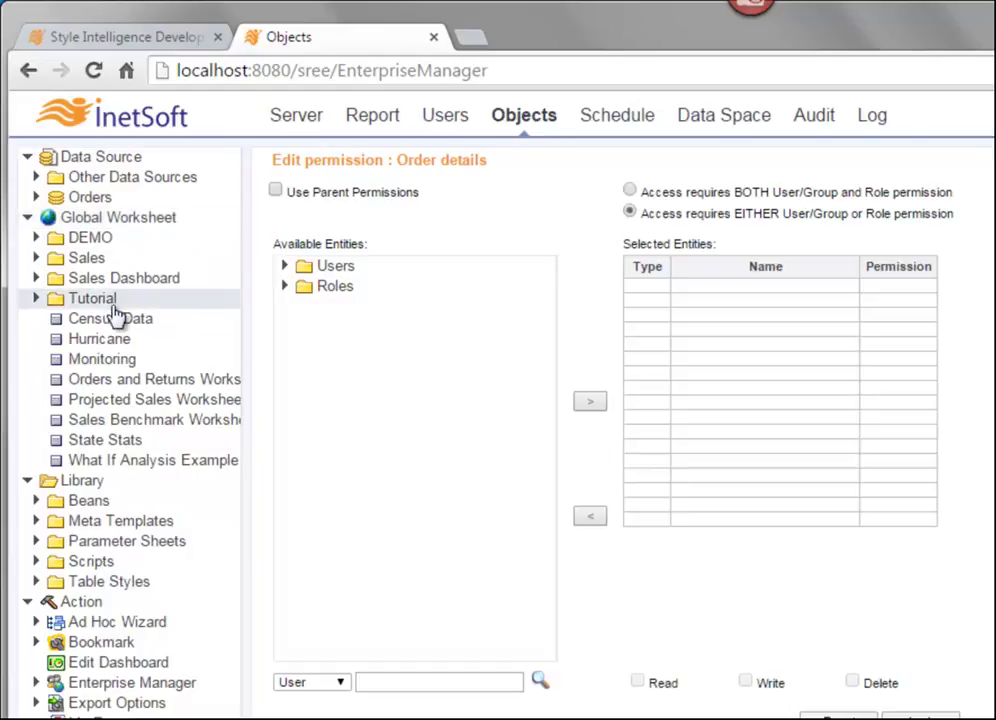
left_click(102, 340)
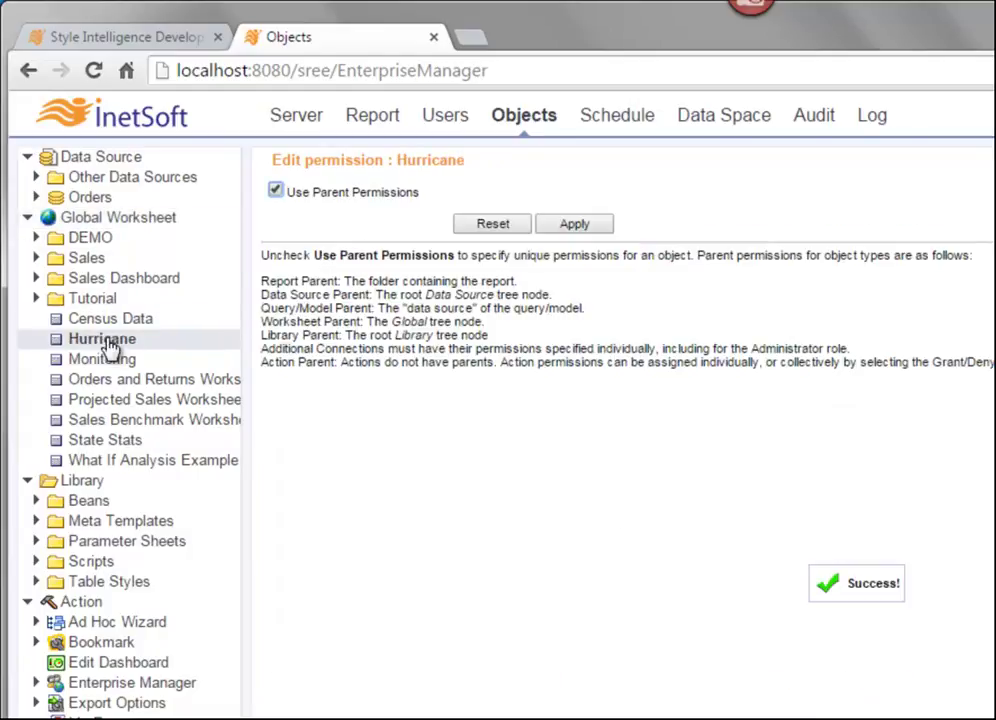
left_click(276, 190)
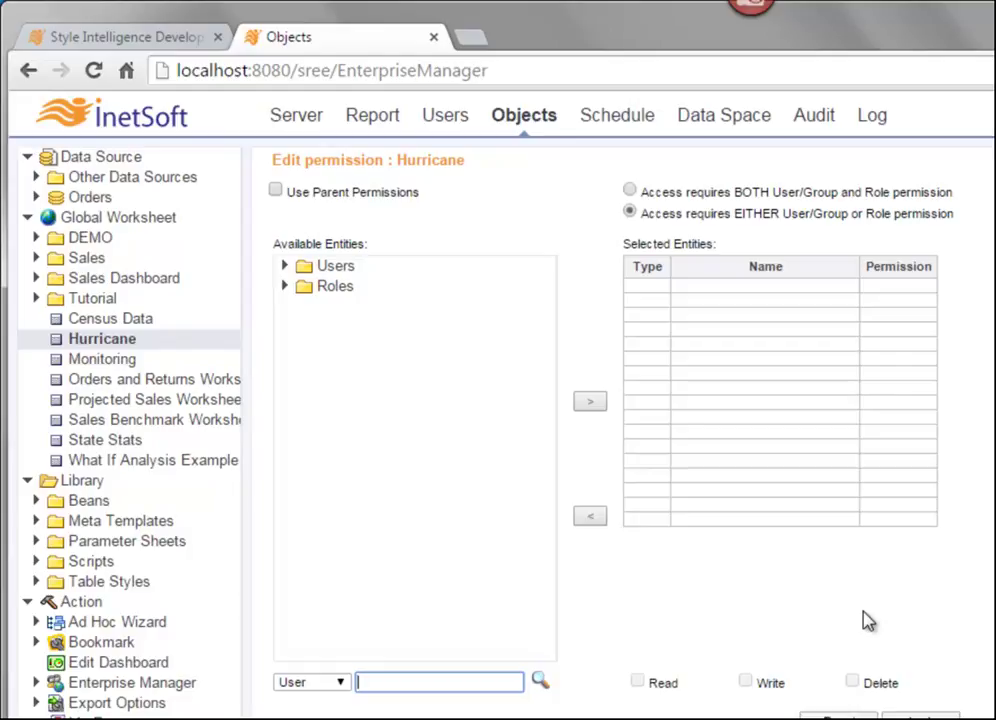
Collapse Global Worksheet, open permissions for the Simple Report meta template in the Library, and turn off its parent permissions
left_click(28, 217)
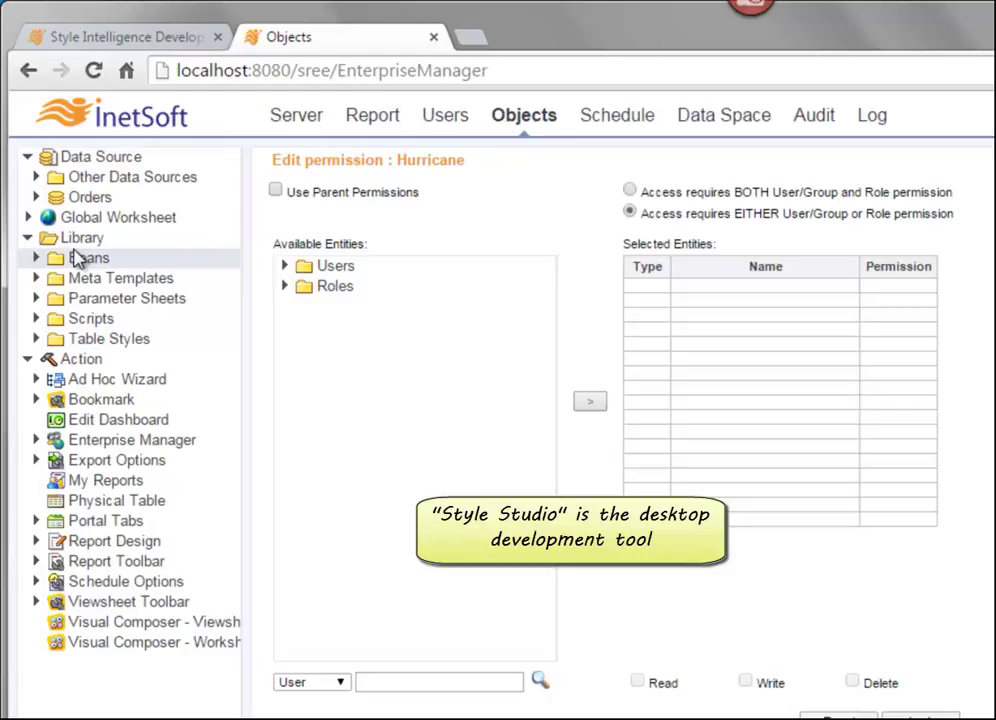
left_click(36, 279)
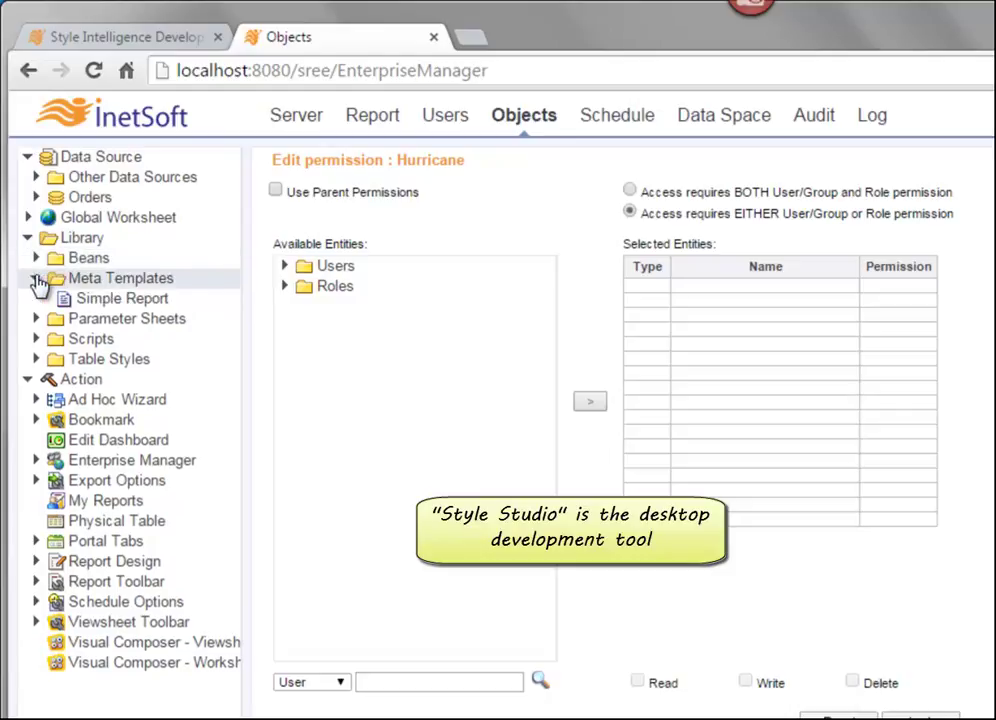
left_click(147, 305)
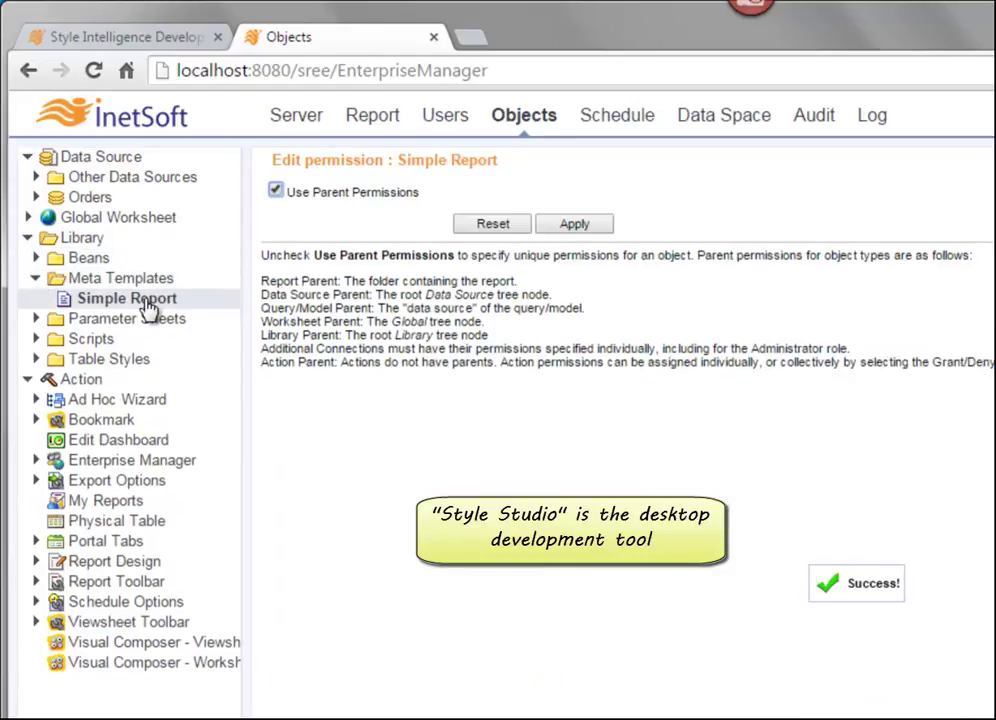
left_click(277, 191)
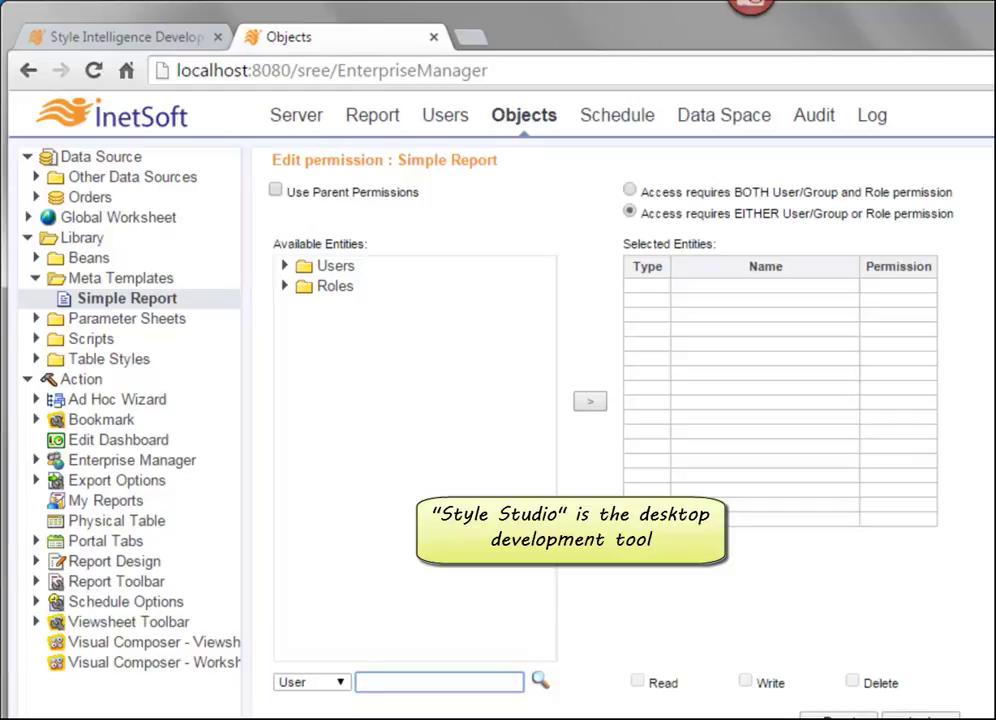
Collapse the Library and examine the securable actions under Bookmark, Enterprise Manager and Export Options
left_click(27, 237)
left_click(36, 298)
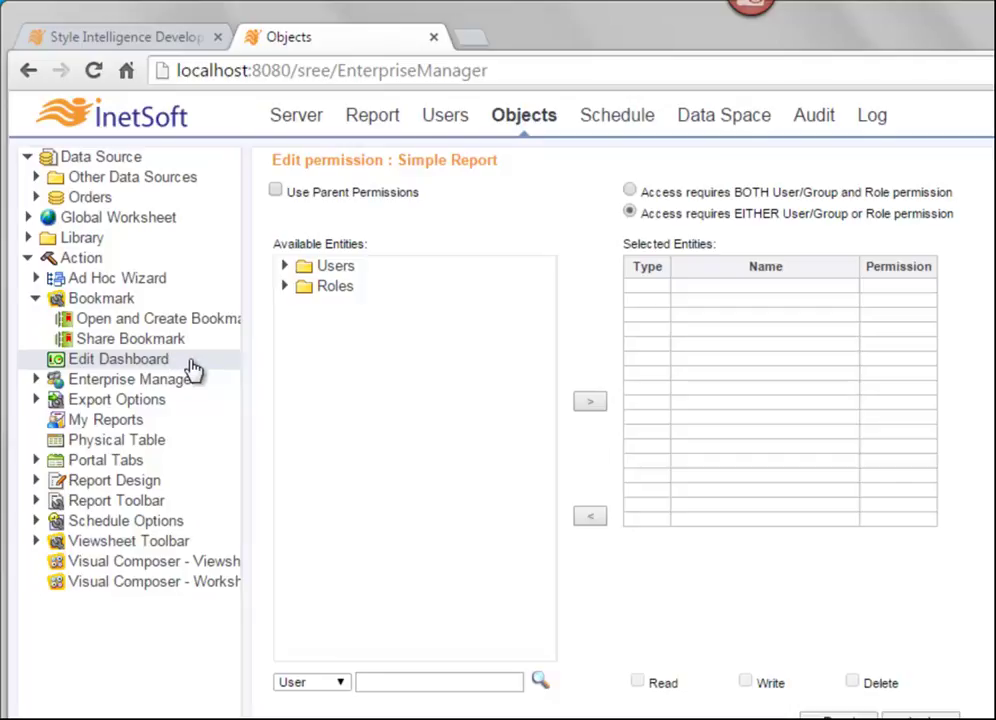
left_click(36, 380)
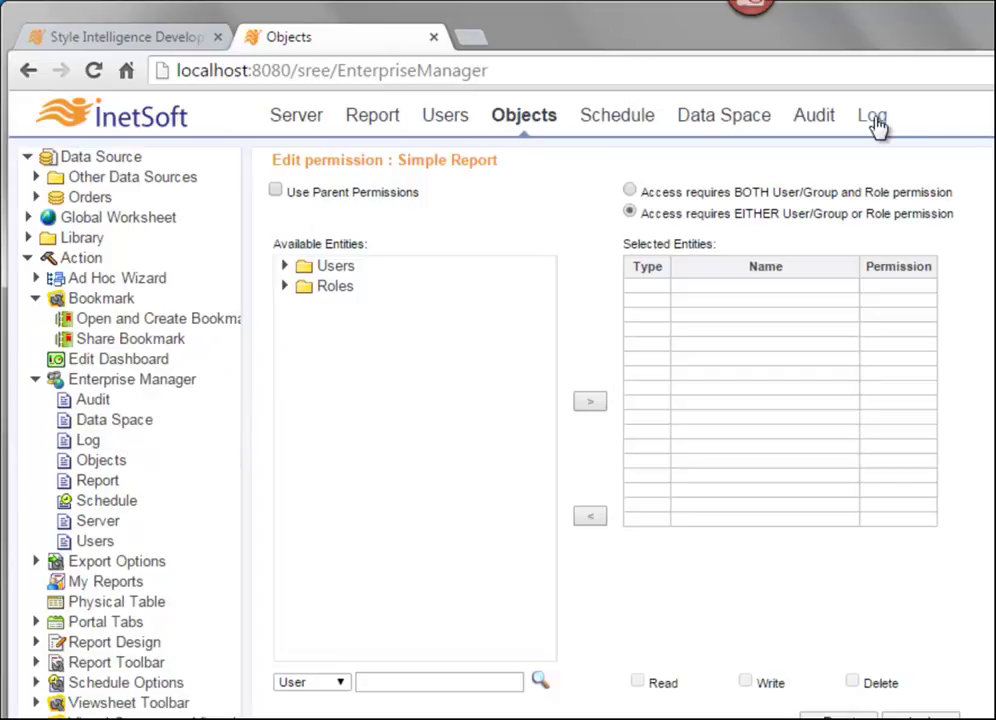
left_click(36, 379)
left_click(37, 399)
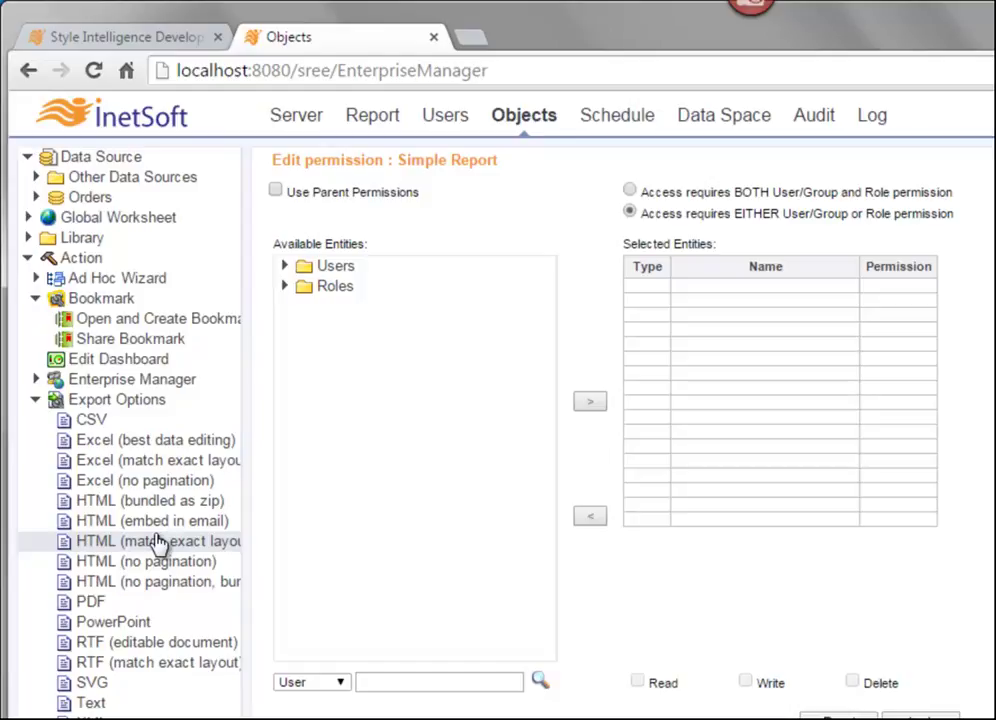
left_click(35, 399)
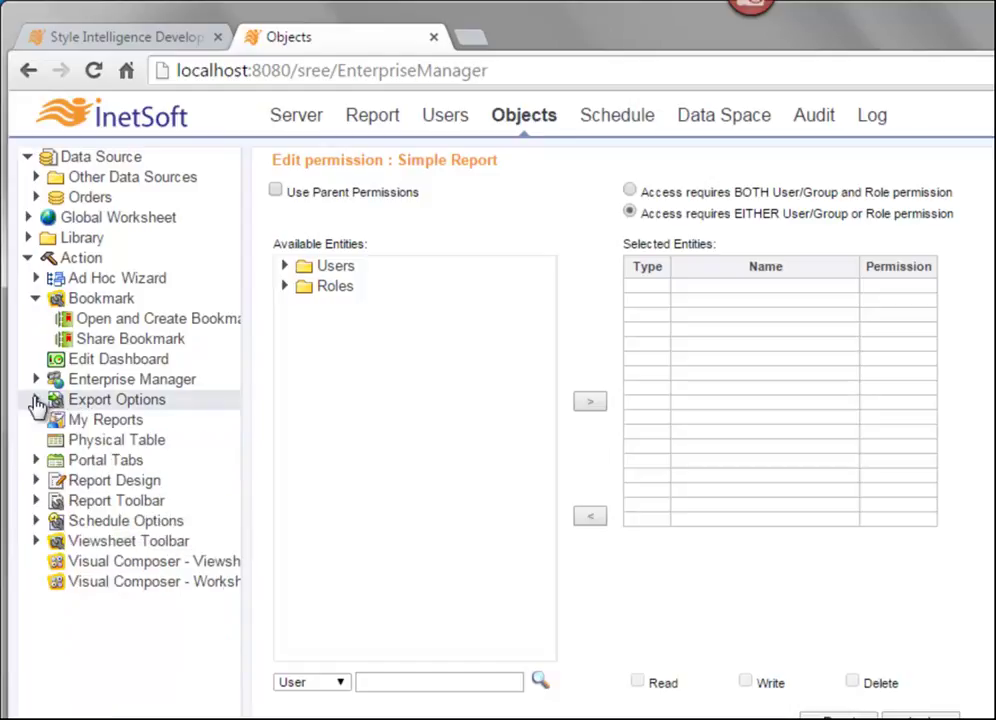
View the permissions of the Physical Table action and examine the actions under Portal Tabs and Report Design
left_click(180, 453)
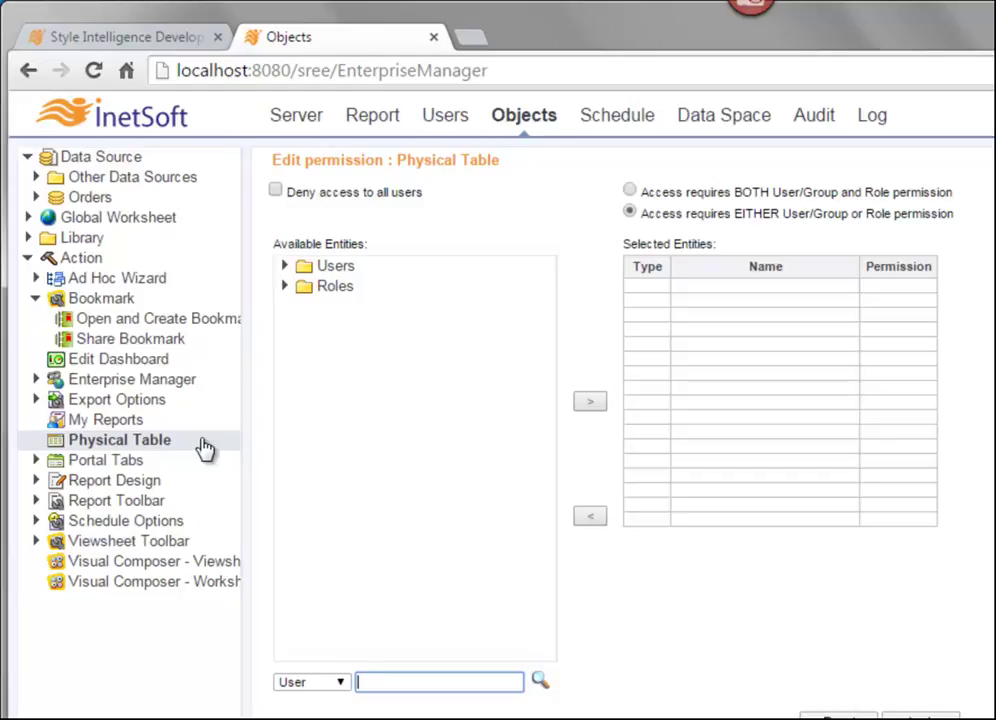
left_click(35, 462)
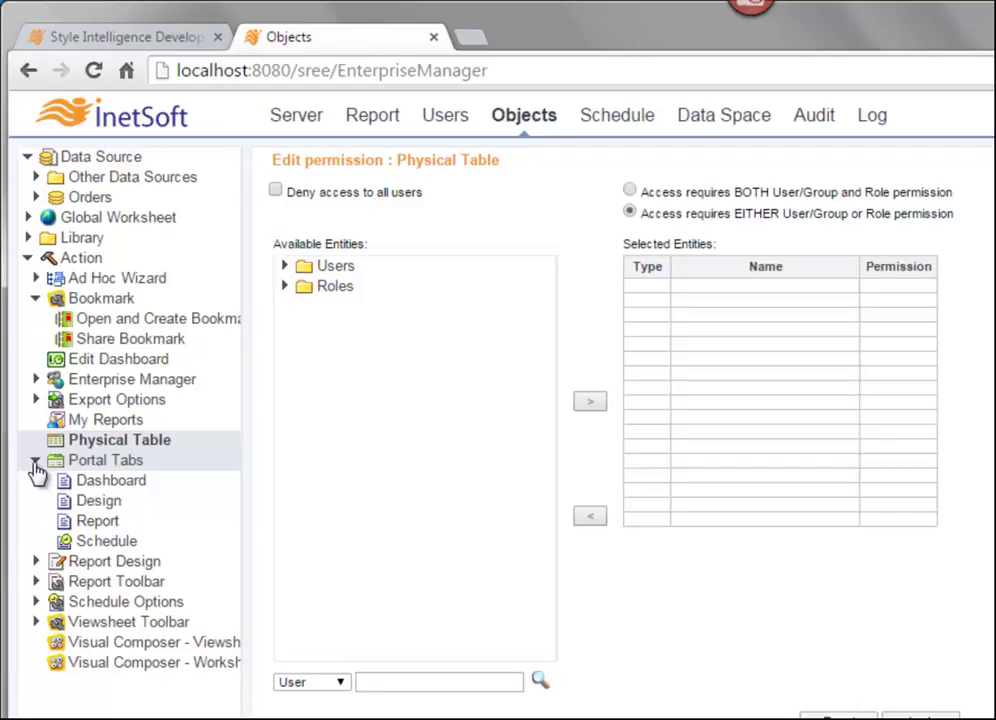
left_click(35, 461)
left_click(35, 481)
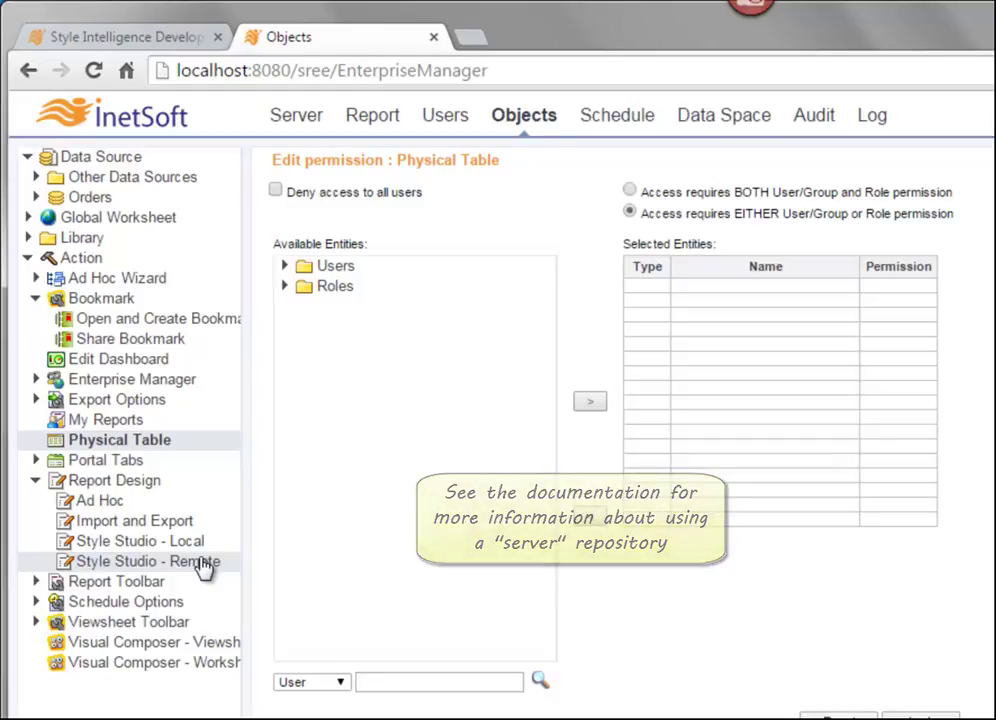
Examine the securable actions under Report Toolbar, Schedule Options and Viewsheet Toolbar
left_click(36, 581)
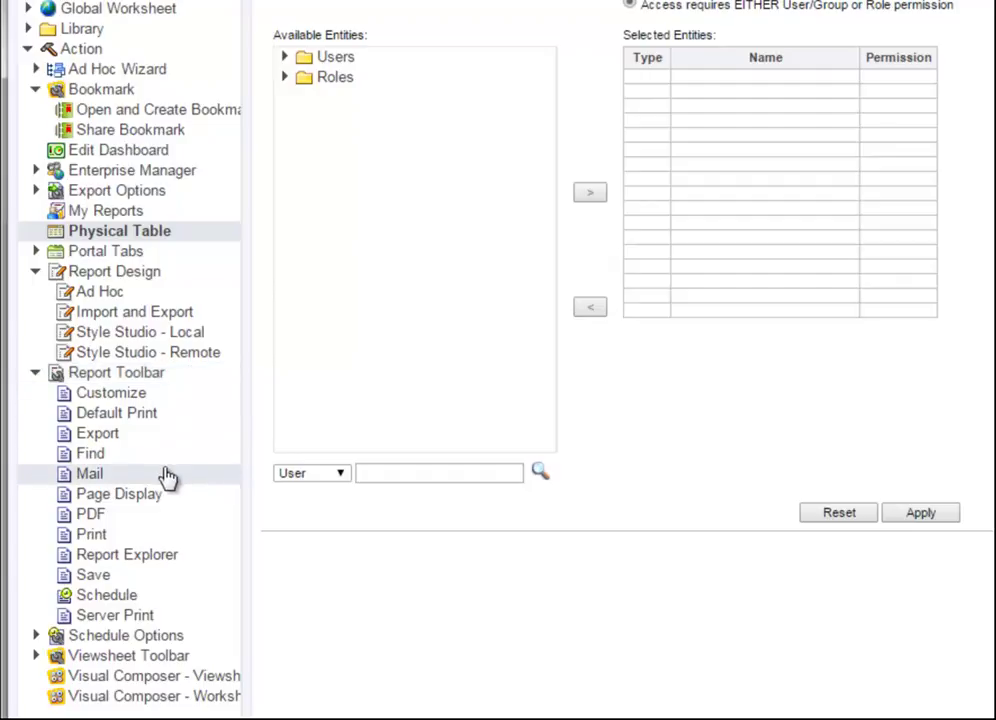
left_click(35, 372)
left_click(35, 393)
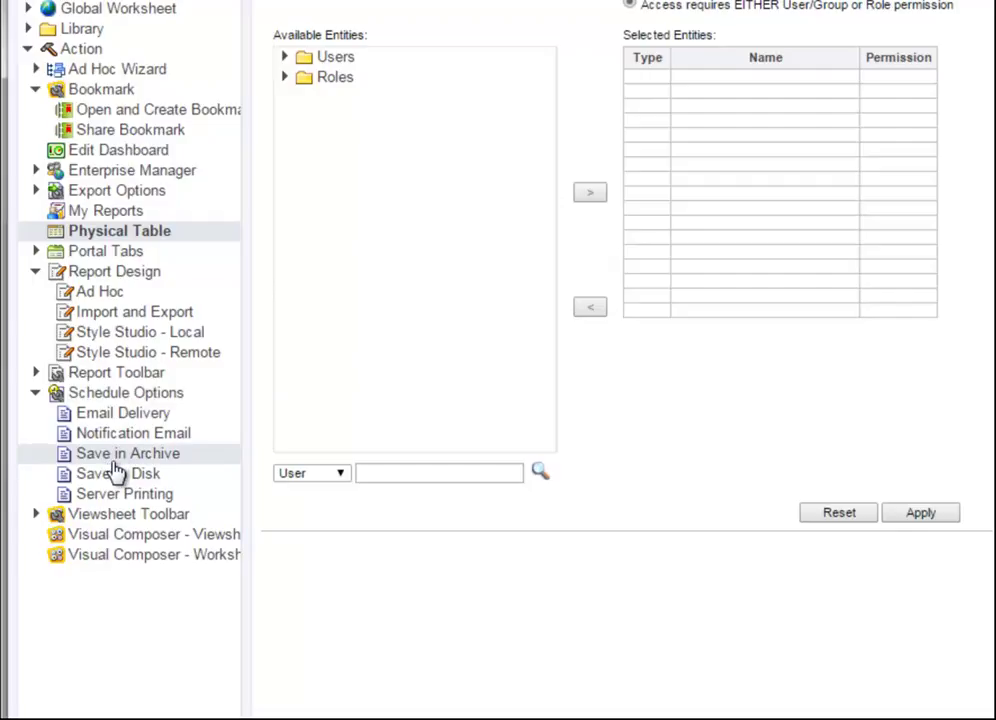
left_click(35, 393)
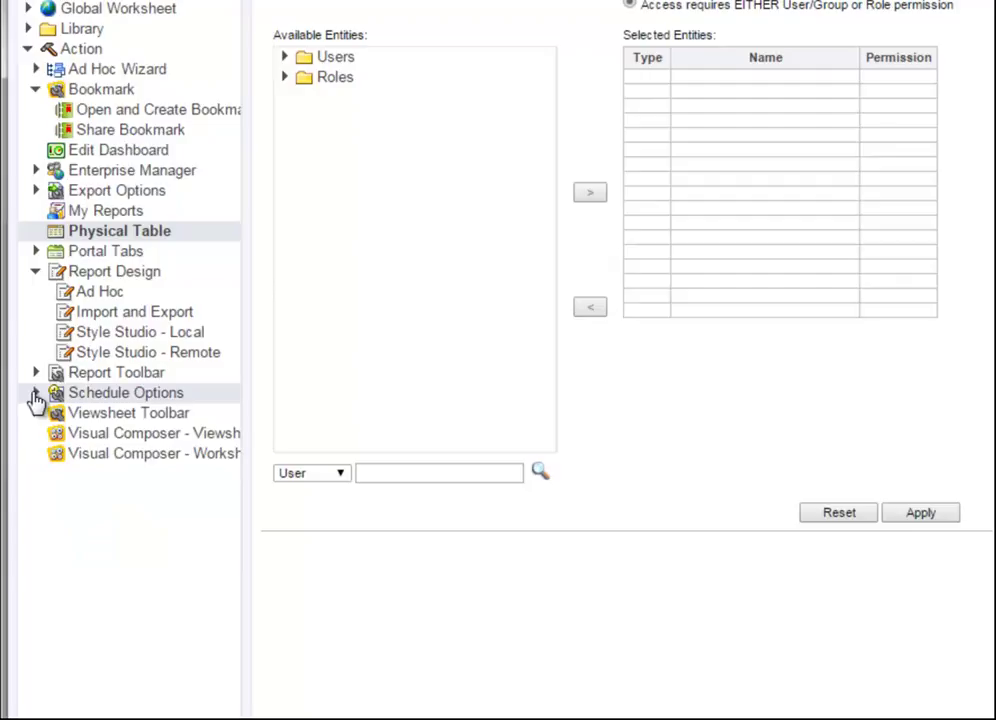
left_click(36, 414)
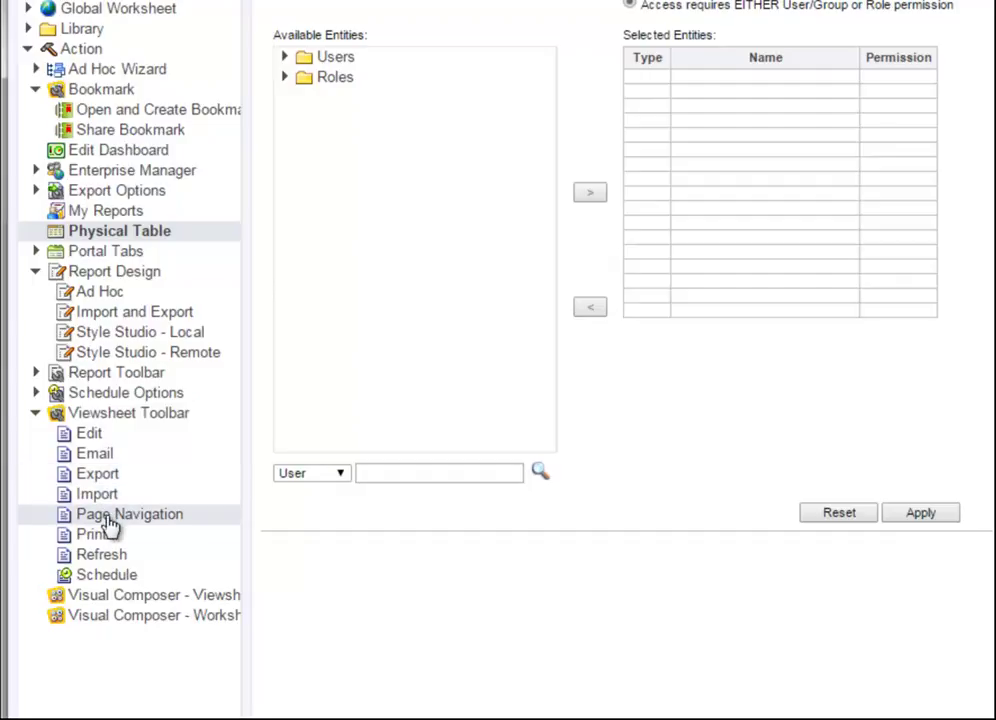
left_click(35, 412)
Widen the object tree and view the permissions of the Visual Composer - Viewsheet and Visual Composer - Worksheet actions
left_click_drag(245, 400, 343, 414)
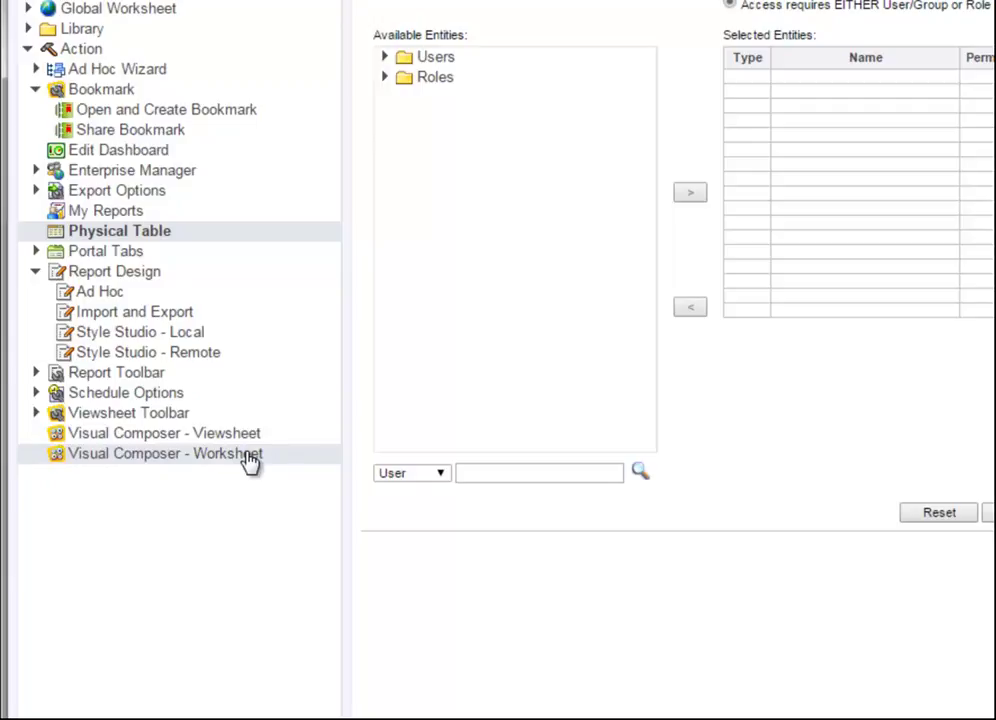
left_click(198, 440)
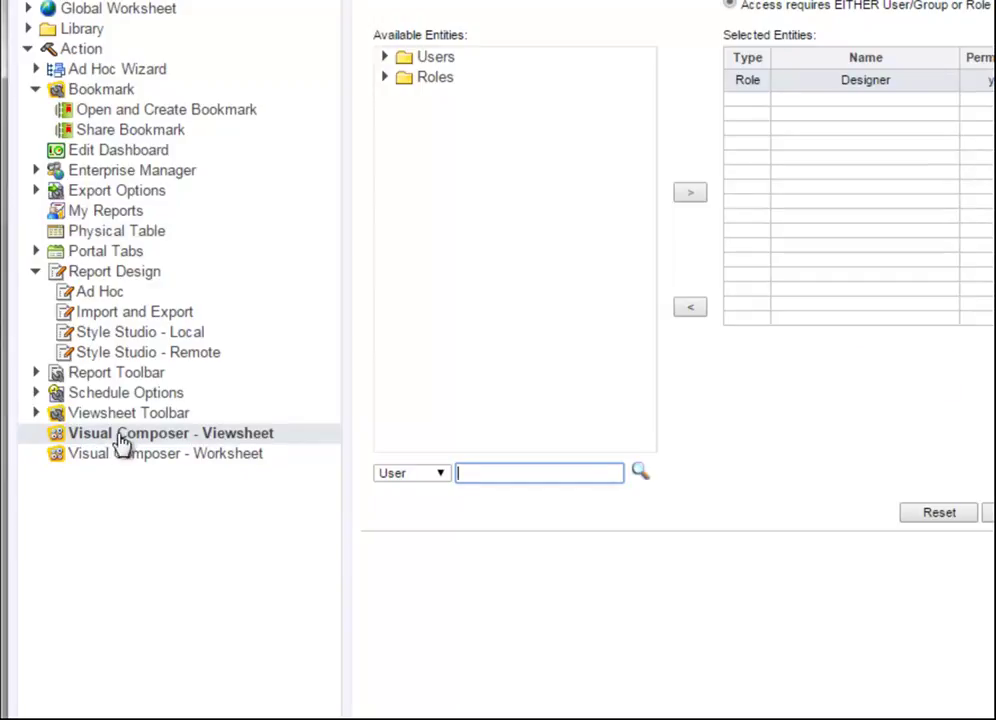
left_click(250, 456)
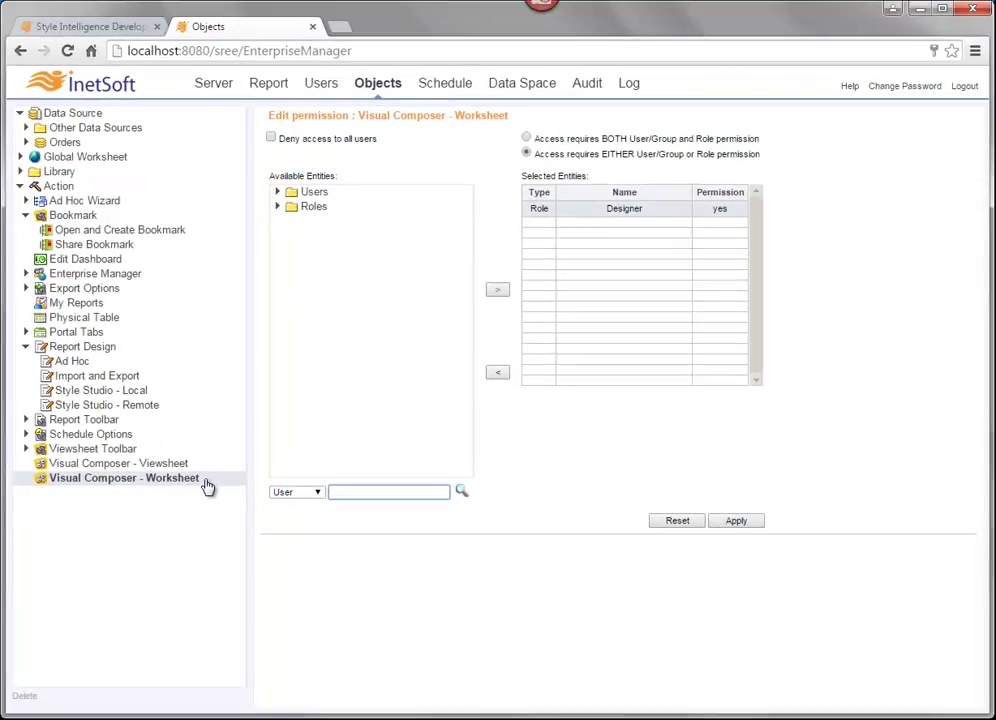
Look over the Repository contents on the Report page, then return to the Objects page
left_click(268, 84)
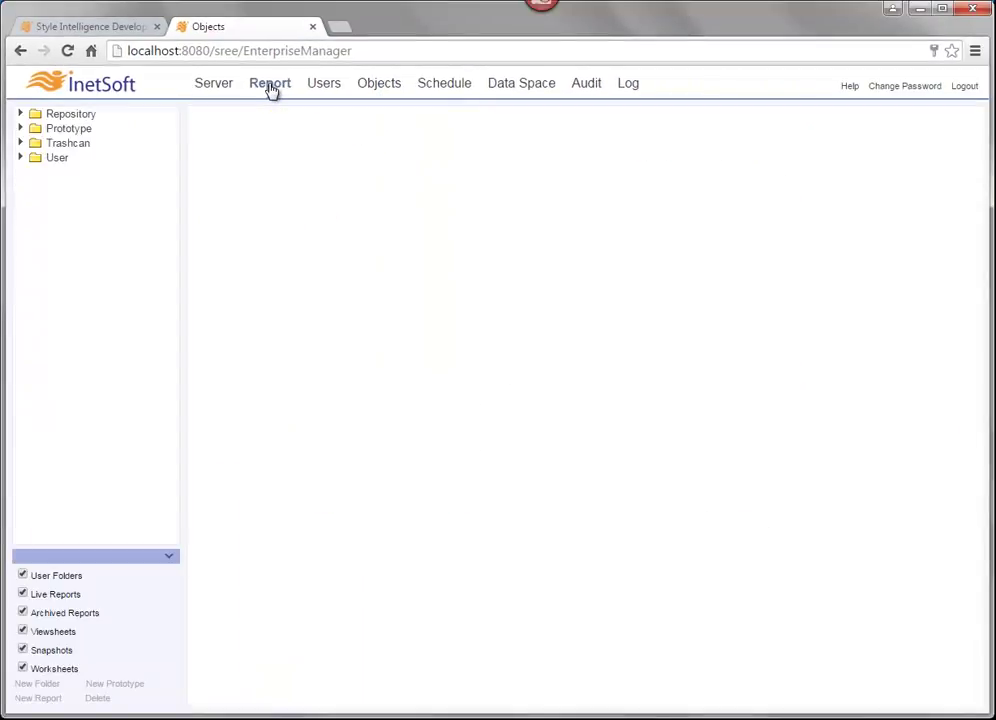
left_click(21, 115)
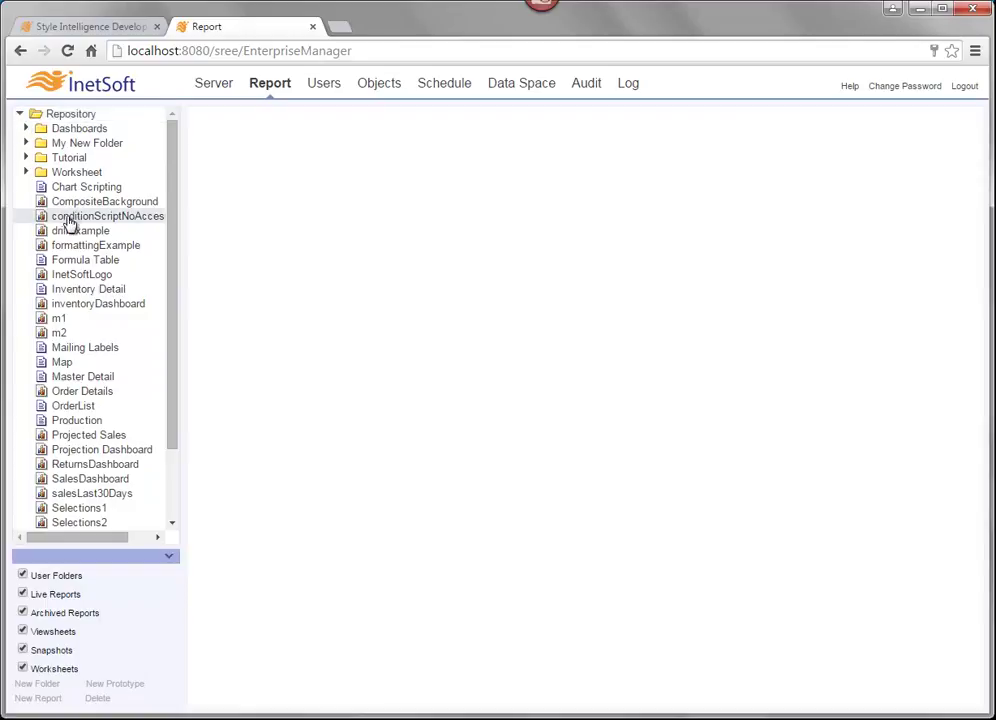
left_click(282, 90)
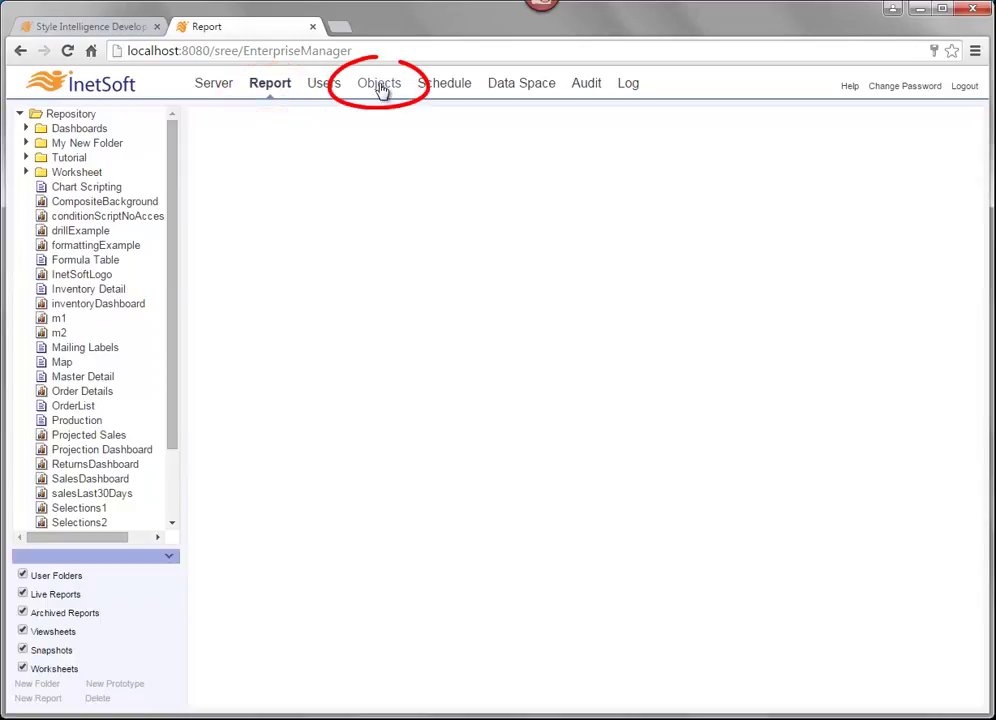
left_click(381, 90)
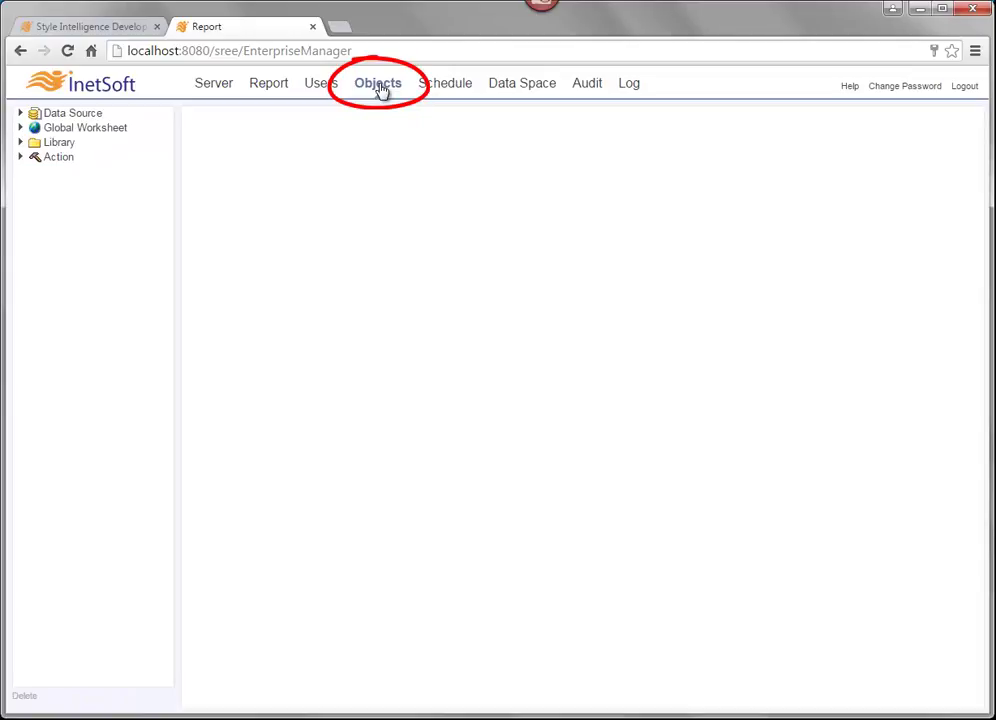